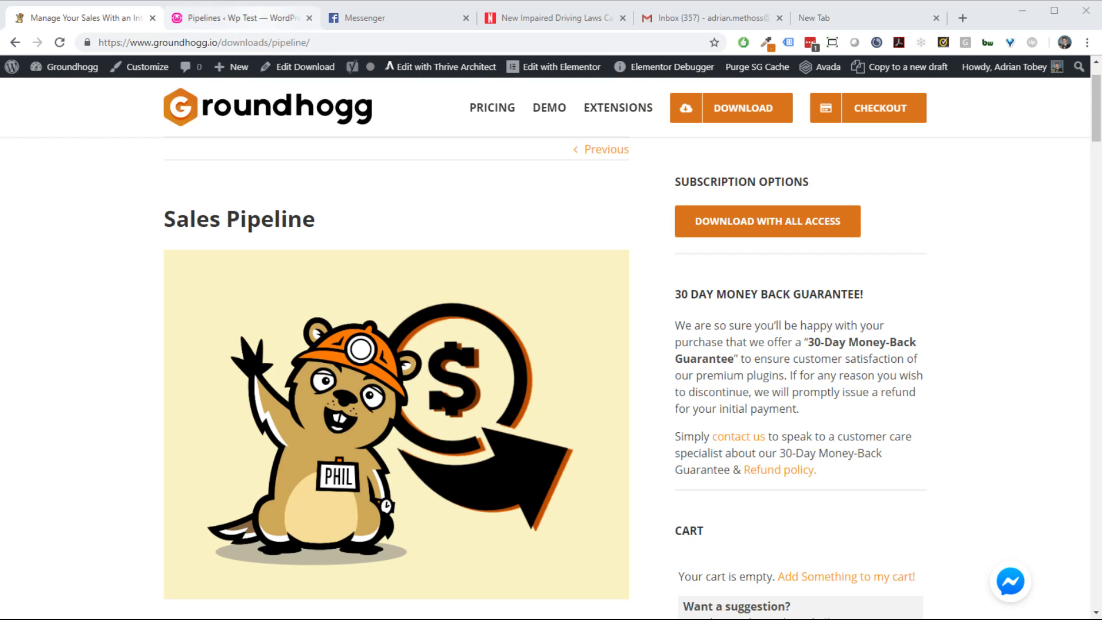
Step: Switch from the Sales Pipeline download page to the WordPress admin's Pipelines list
{"action": "left_click", "coordinate": [262, 18]}
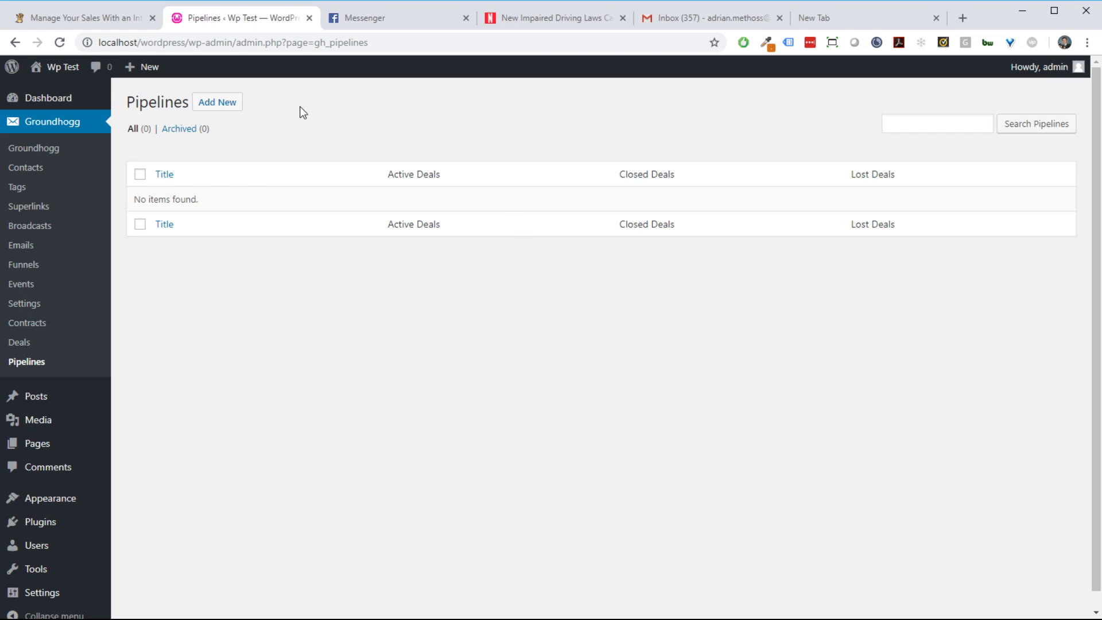
Step: Add a new pipeline, My New Sales Pipeline, with New Contact, Qualification, Proposal and Negotiation stages
{"action": "left_click", "coordinate": [223, 113]}
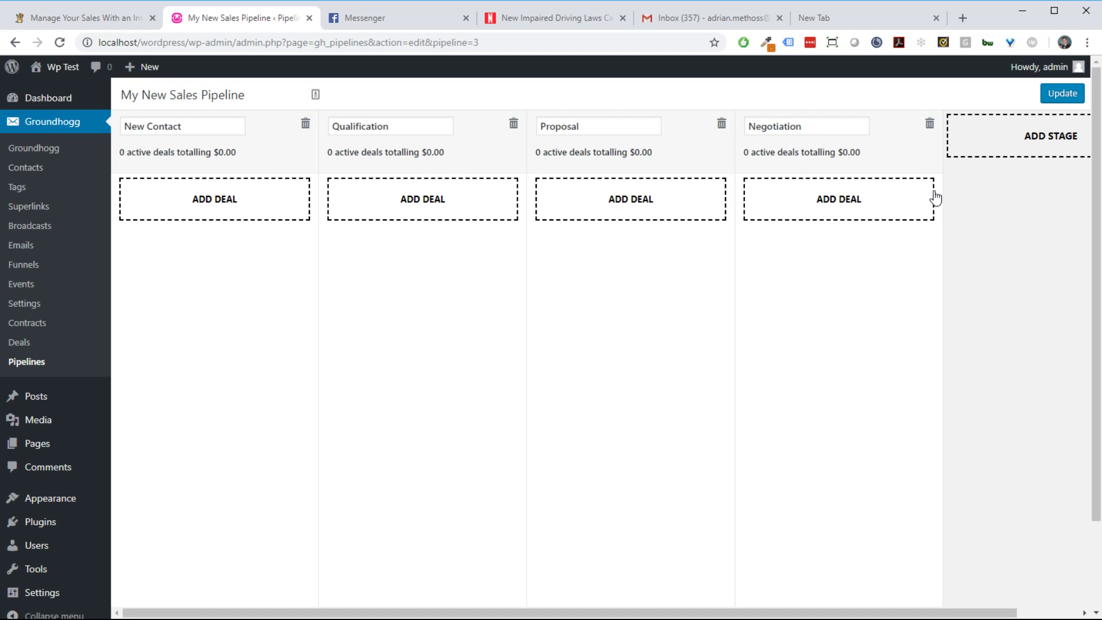
Step: Append a fifth stage, New Stage, after Negotiation, leaving the stage order unchanged
{"action": "left_click_drag", "start_coordinate": [851, 307], "coordinate": [942, 352]}
{"action": "left_click", "coordinate": [819, 130]}
{"action": "left_click", "coordinate": [999, 147]}
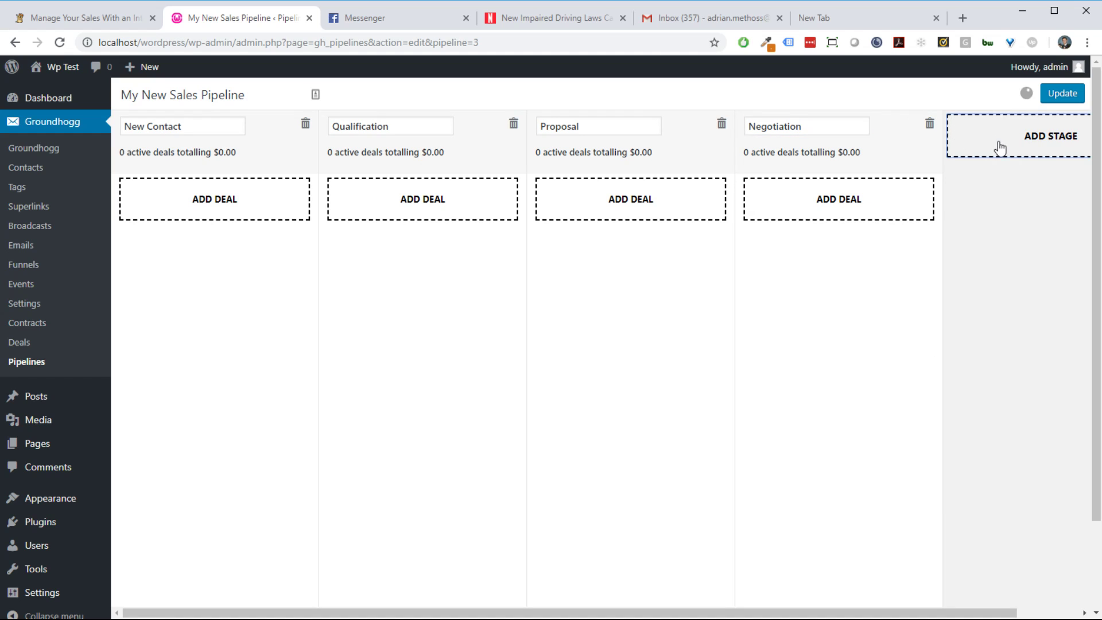
{"action": "mouse_move", "coordinate": [853, 613]}
{"action": "left_mouse_down"}
{"action": "mouse_move", "coordinate": [1000, 614]}
{"action": "mouse_move", "coordinate": [844, 610]}
{"action": "left_mouse_up"}
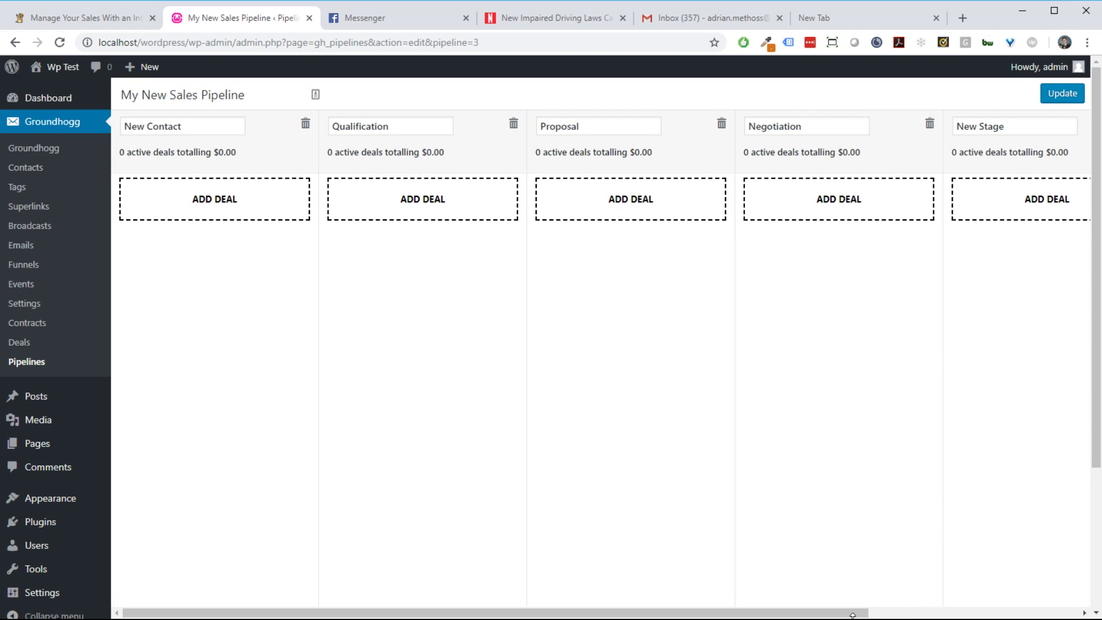
{"action": "left_click_drag", "start_coordinate": [855, 614], "coordinate": [817, 610]}
Step: Start a New Contact deal titled 'Test Deal' and link its associated contact
{"action": "left_click", "coordinate": [213, 213]}
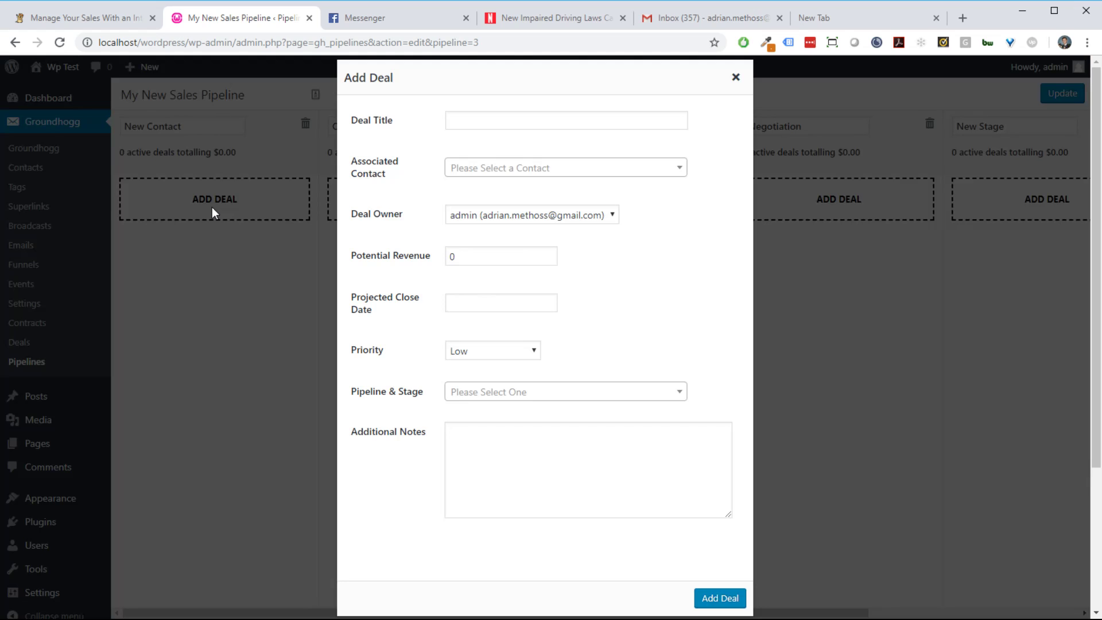
{"action": "left_click", "coordinate": [522, 125]}
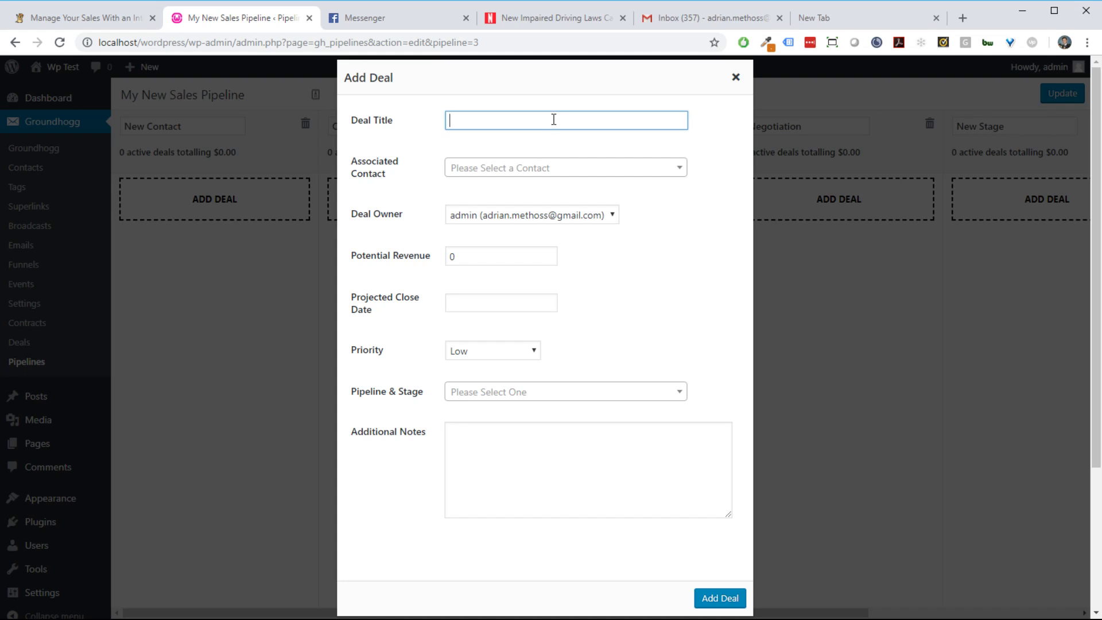
{"action": "type", "text": "Test Deal"}
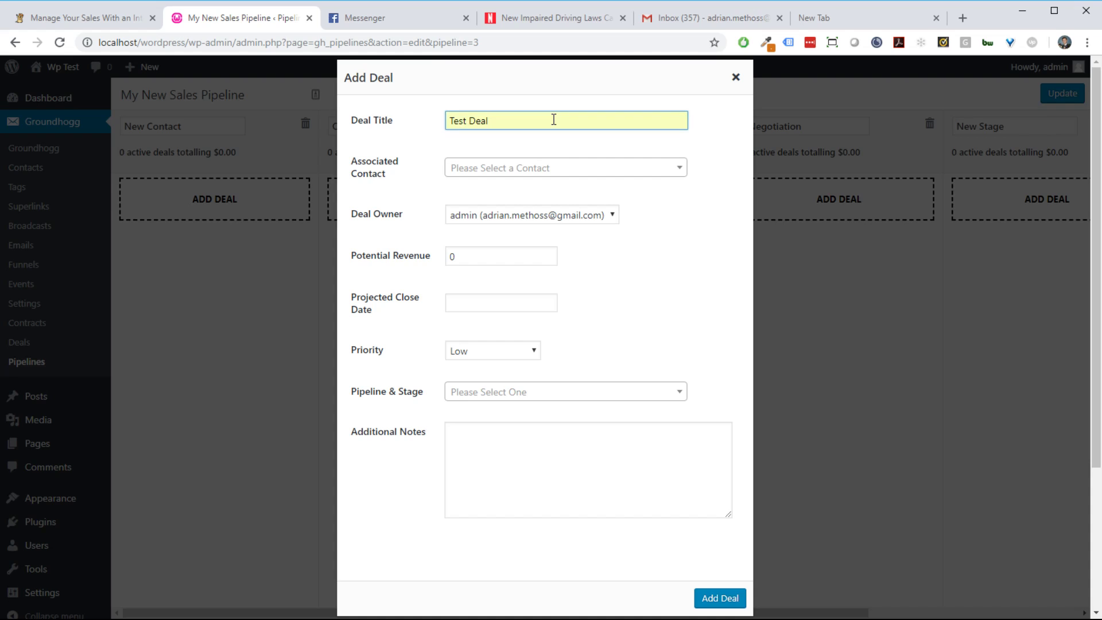
{"action": "left_click", "coordinate": [573, 167]}
{"action": "left_click", "coordinate": [570, 214]}
{"action": "left_click", "coordinate": [525, 208]}
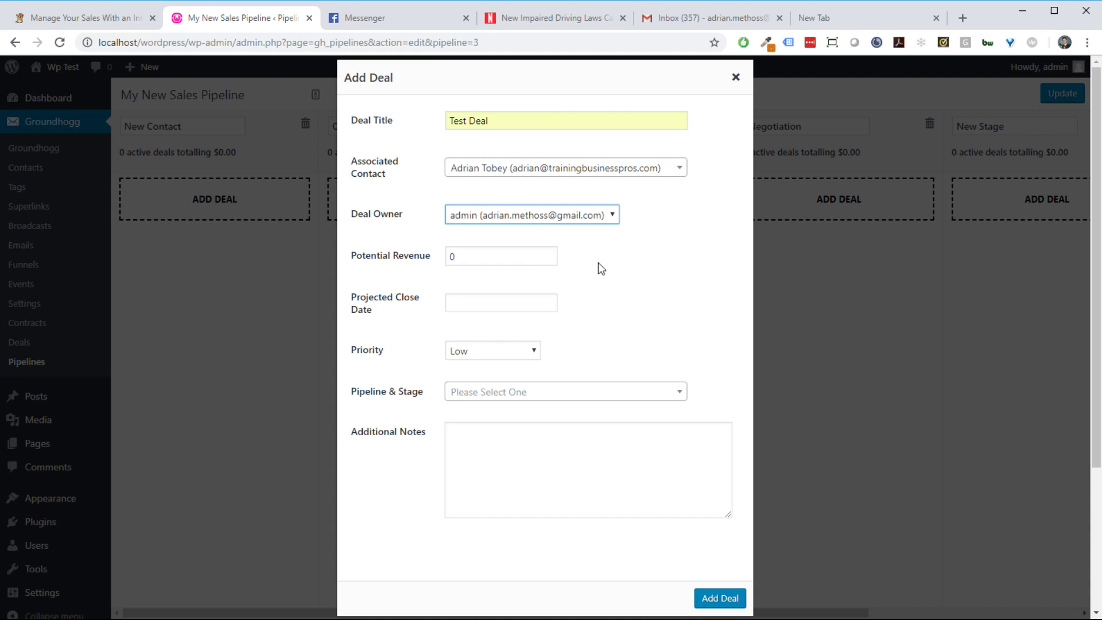
{"action": "key", "text": "Tab"}
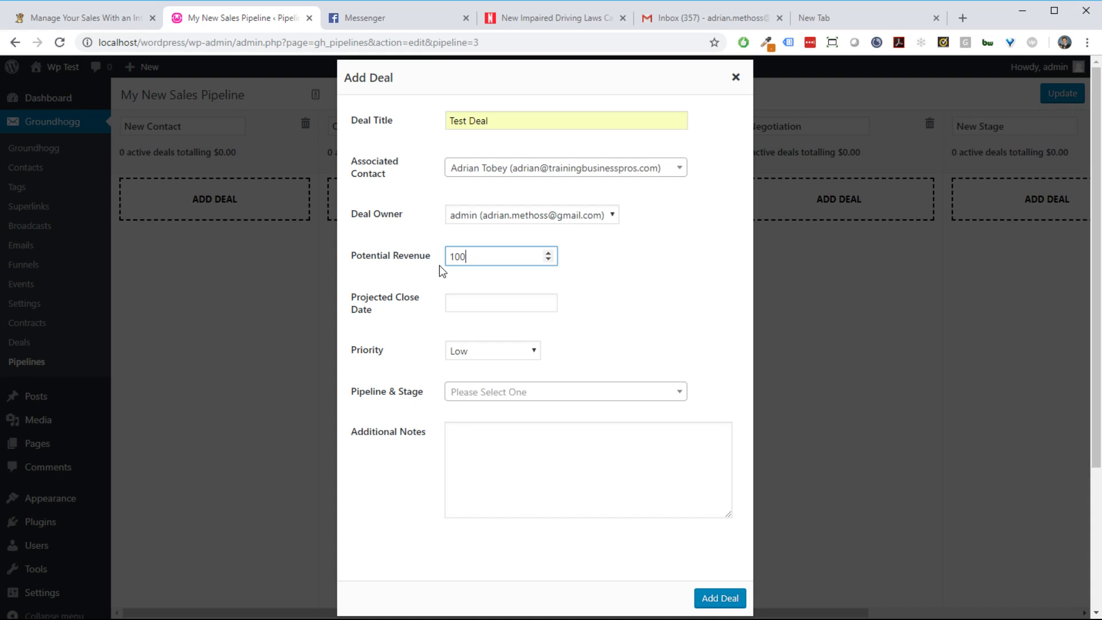
Step: Give Test Deal a 2019-01-11 close date and High priority, then create it
{"action": "left_click", "coordinate": [471, 300]}
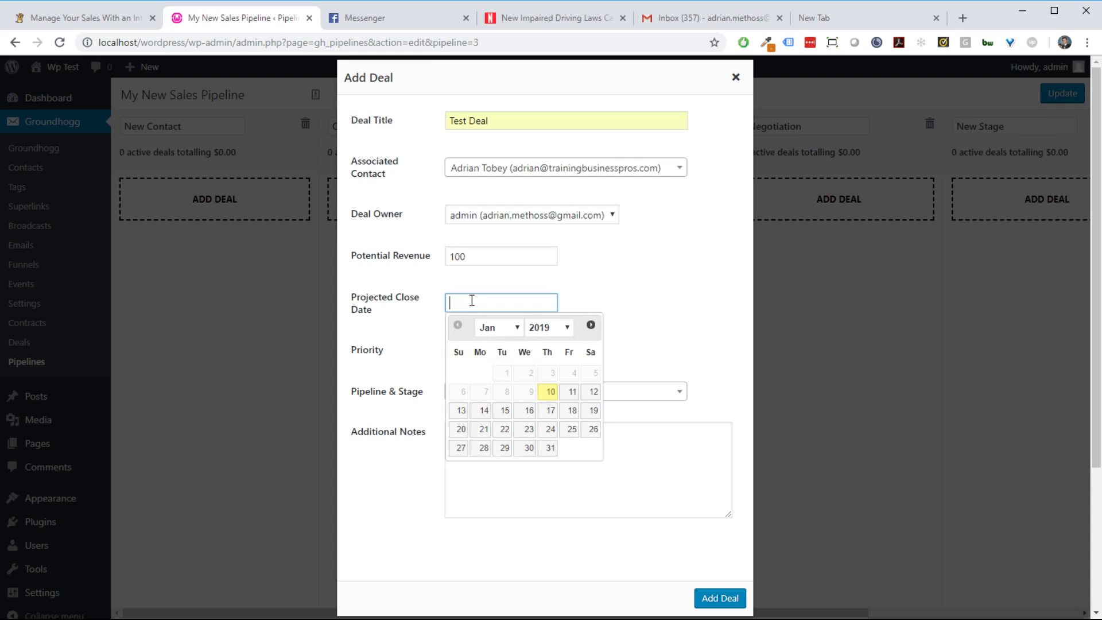
{"action": "left_click", "coordinate": [571, 395]}
{"action": "left_click", "coordinate": [536, 302]}
{"action": "left_click", "coordinate": [574, 396]}
{"action": "left_click", "coordinate": [524, 356]}
{"action": "left_click", "coordinate": [525, 388]}
{"action": "left_click", "coordinate": [574, 392]}
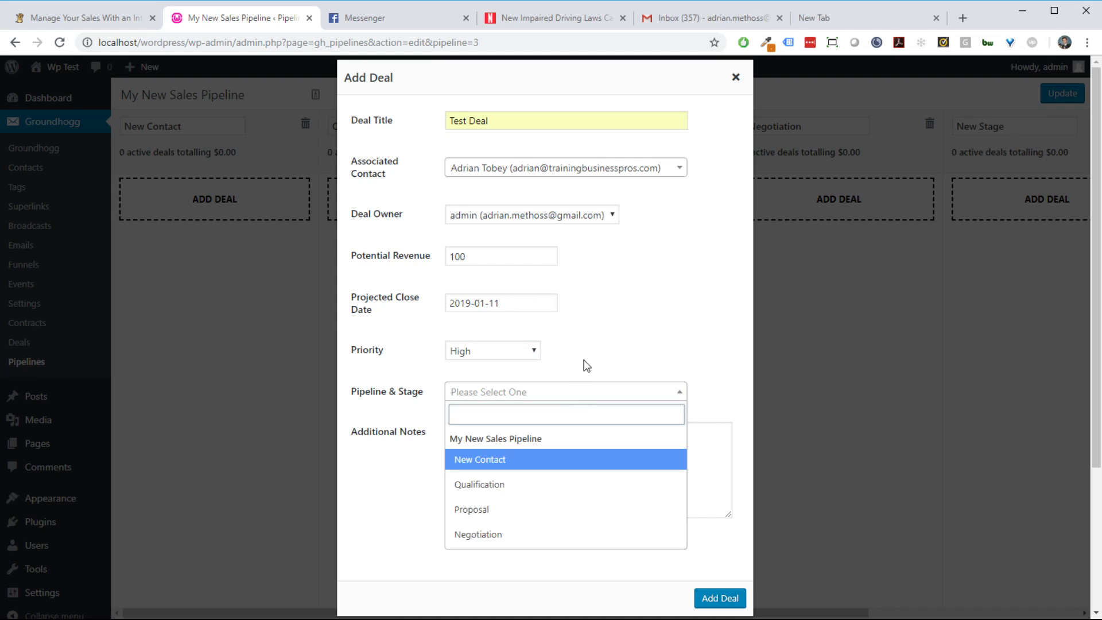
{"action": "left_click", "coordinate": [578, 369]}
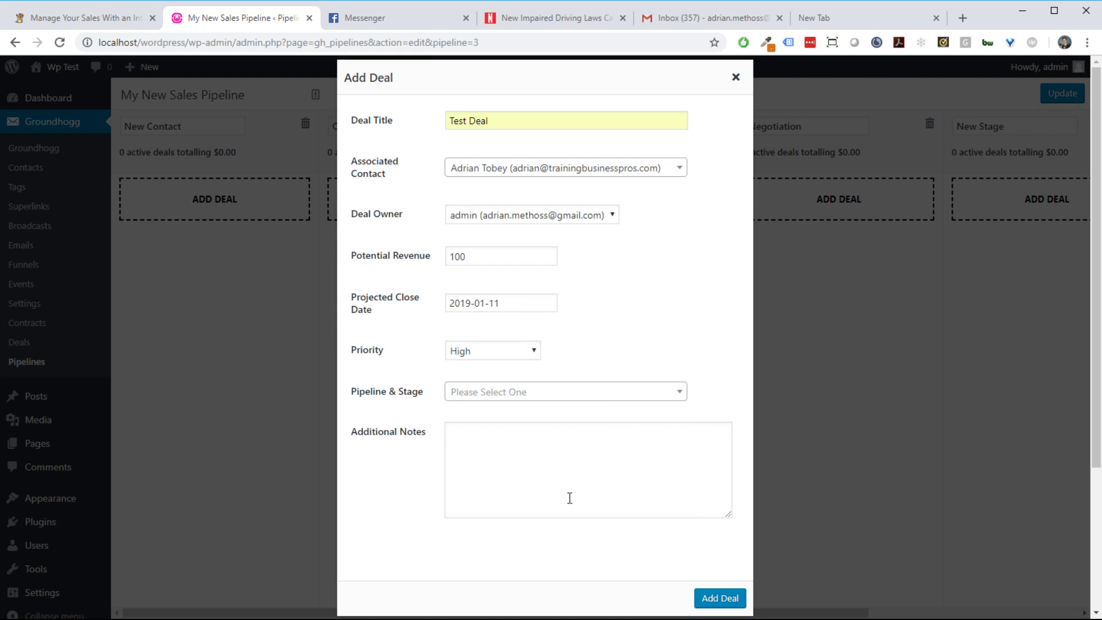
{"action": "left_click", "coordinate": [728, 603]}
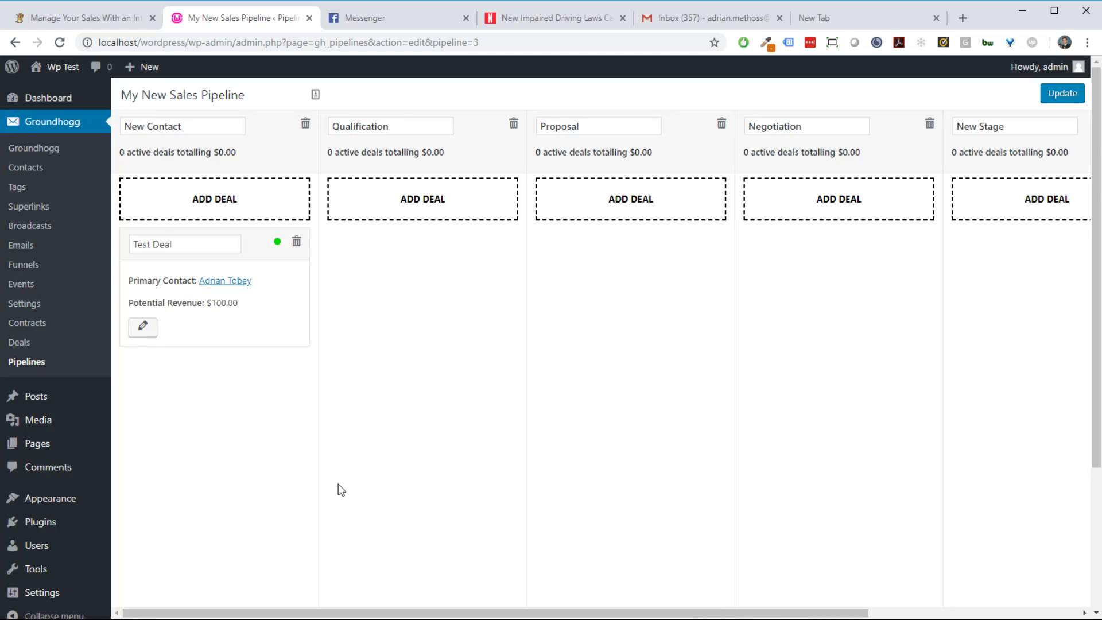
Step: Drag Test Deal out of New Contact and drop it in the Proposal stage
{"action": "mouse_move", "coordinate": [247, 319]}
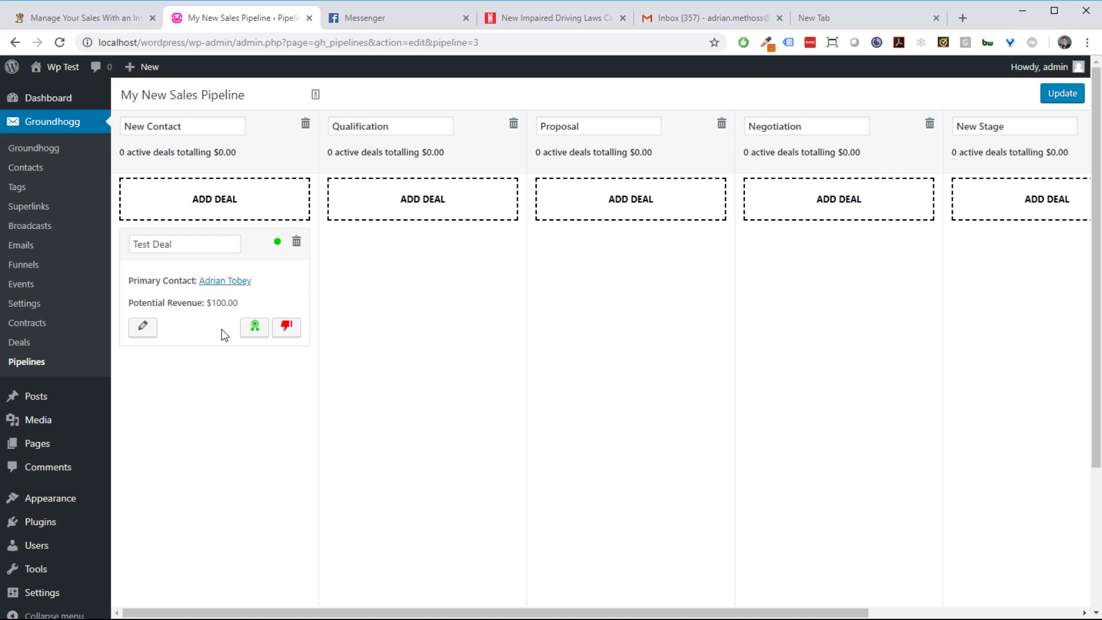
{"action": "left_click_drag", "start_coordinate": [257, 249], "coordinate": [676, 299]}
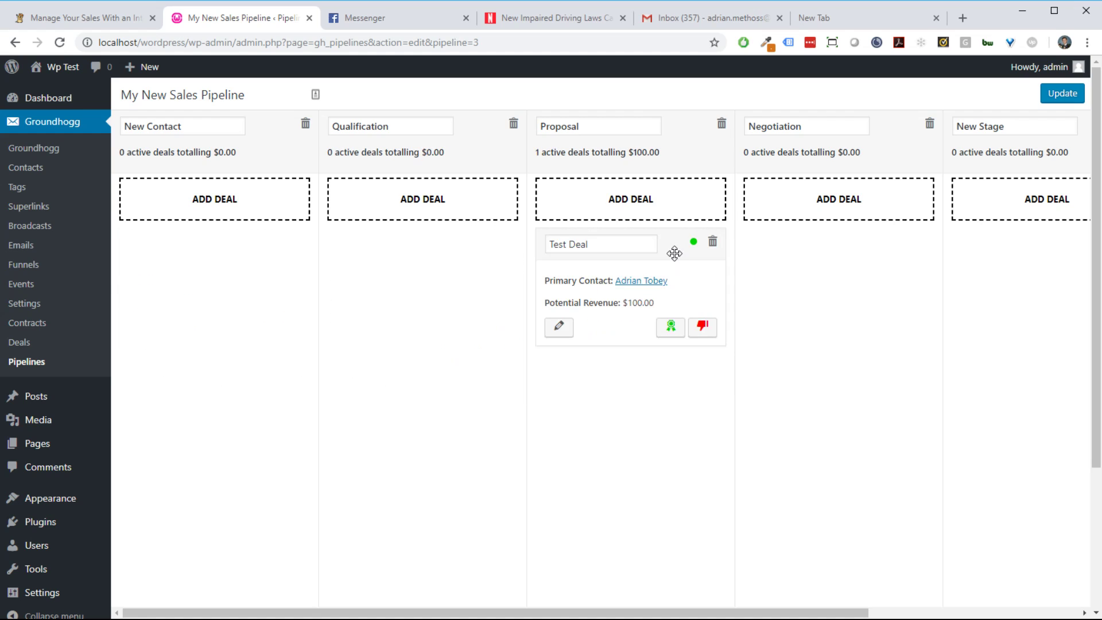
{"action": "left_click_drag", "start_coordinate": [676, 248], "coordinate": [441, 212]}
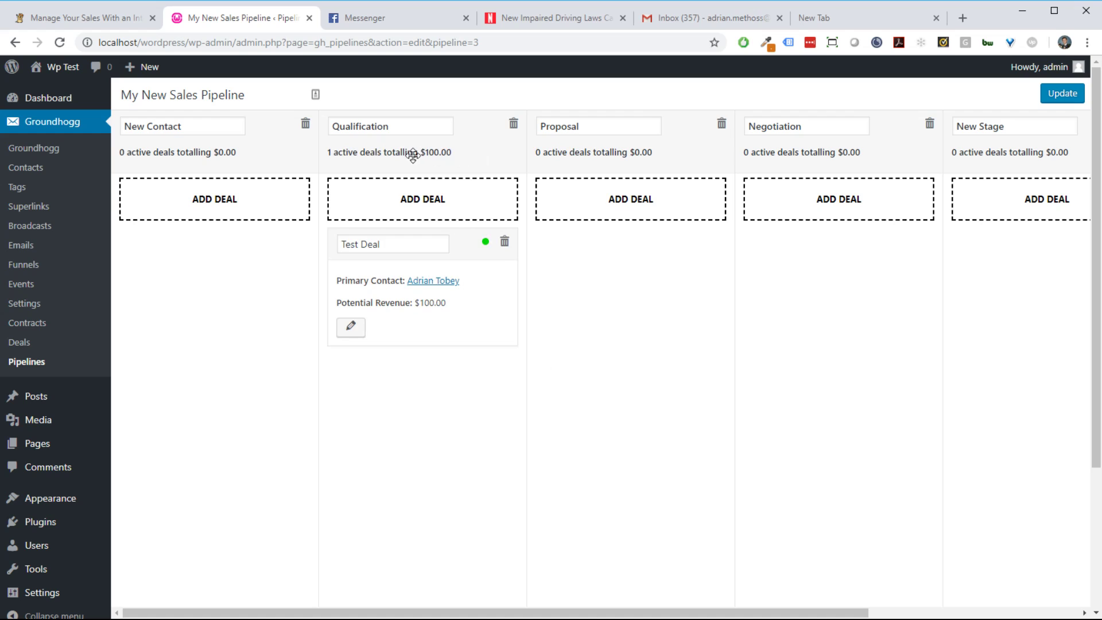
{"action": "left_click_drag", "start_coordinate": [490, 233], "coordinate": [668, 268]}
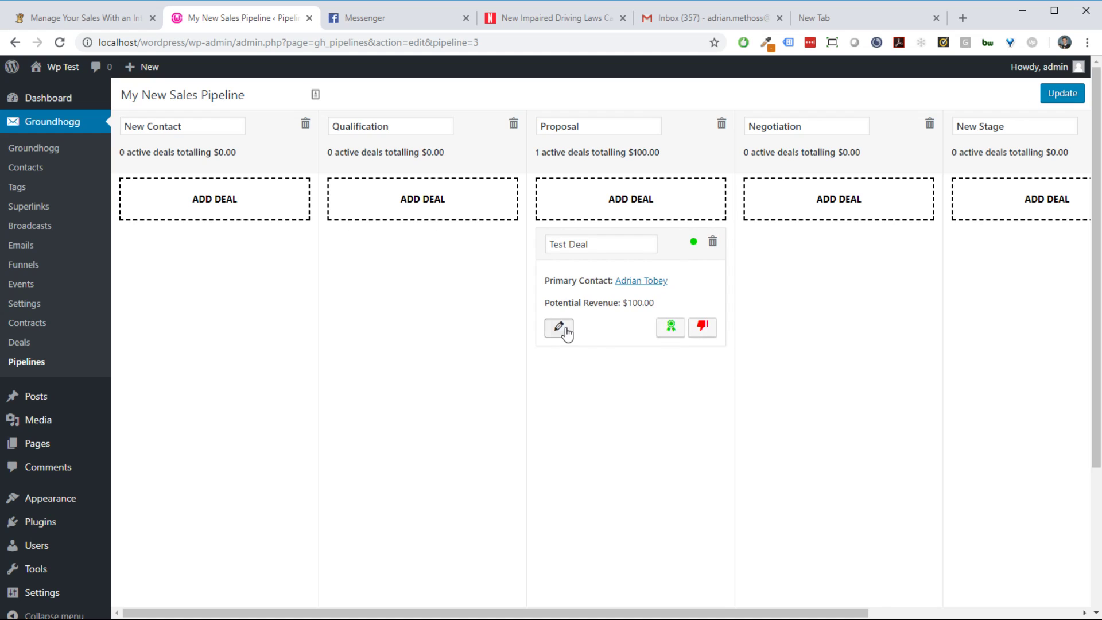
Step: Review Test Deal's contact and deal details, cancel the phone-app prompt, and save changes
{"action": "left_click", "coordinate": [562, 328]}
{"action": "scroll", "coordinate": [553, 240], "scroll_direction": "down", "scroll_amount": 3}
{"action": "scroll", "coordinate": [604, 243], "scroll_direction": "up", "scroll_amount": 3}
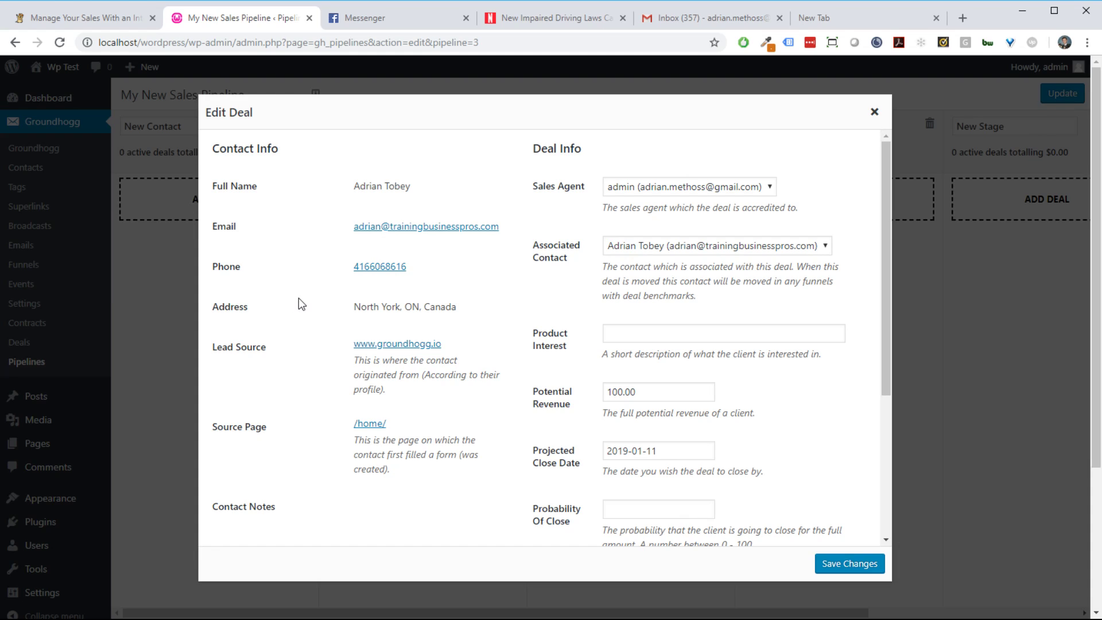
{"action": "left_click", "coordinate": [380, 266]}
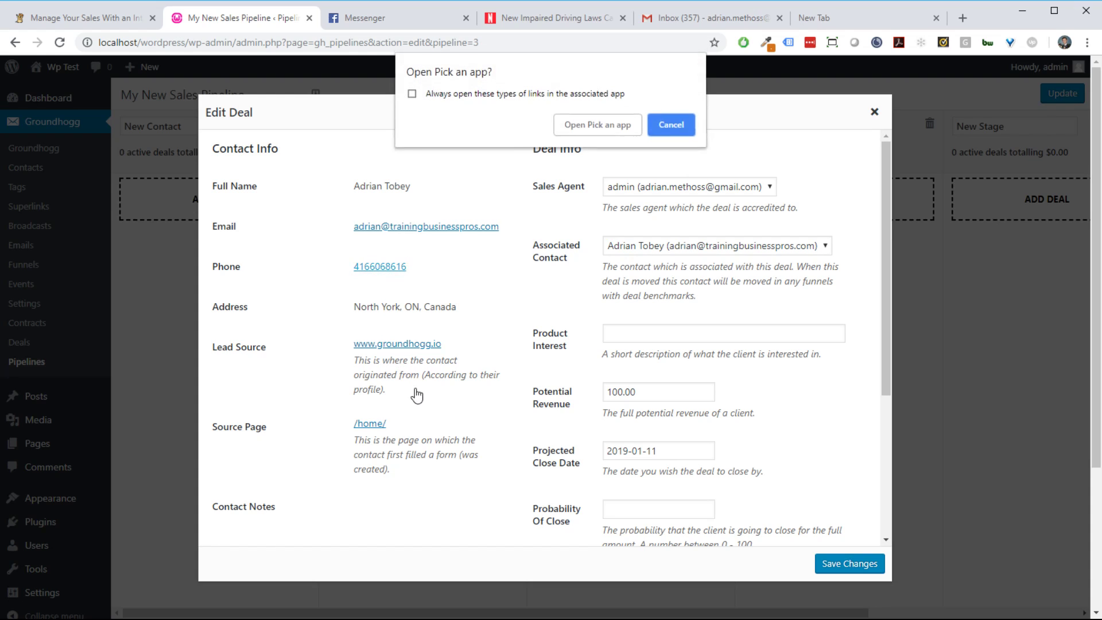
{"action": "left_click", "coordinate": [669, 125]}
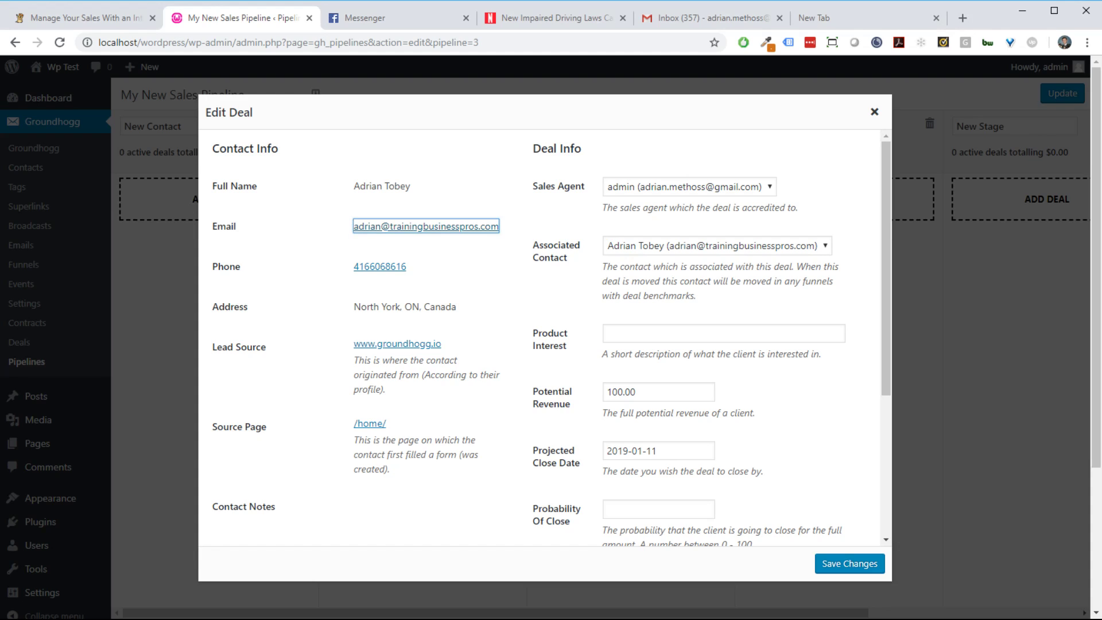
{"action": "left_click", "coordinate": [766, 401]}
{"action": "scroll", "coordinate": [763, 409], "scroll_direction": "down", "scroll_amount": 4}
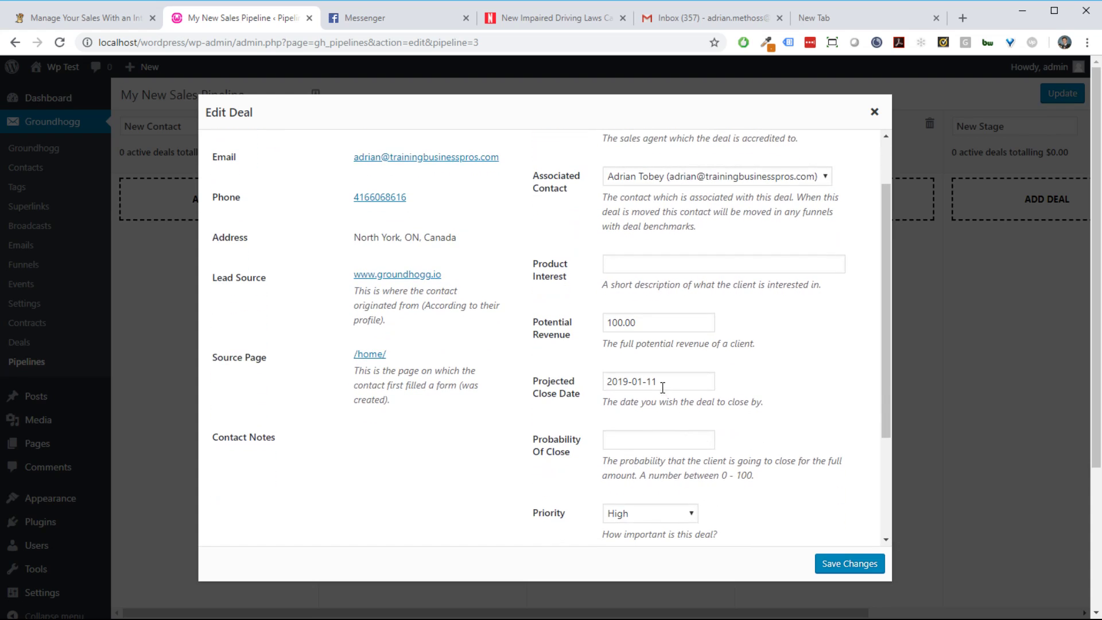
{"action": "scroll", "coordinate": [700, 448], "scroll_direction": "up", "scroll_amount": 4}
{"action": "scroll", "coordinate": [721, 425], "scroll_direction": "up", "scroll_amount": 1}
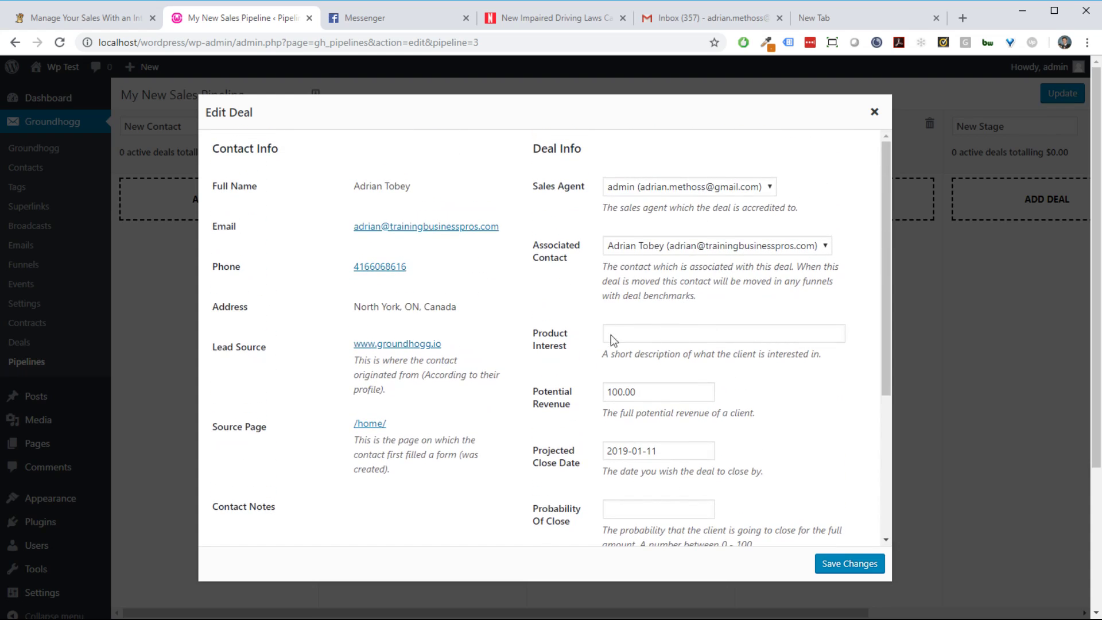
{"action": "scroll", "coordinate": [713, 355], "scroll_direction": "down", "scroll_amount": 5}
{"action": "scroll", "coordinate": [694, 456], "scroll_direction": "up", "scroll_amount": 5}
{"action": "left_click", "coordinate": [825, 563]}
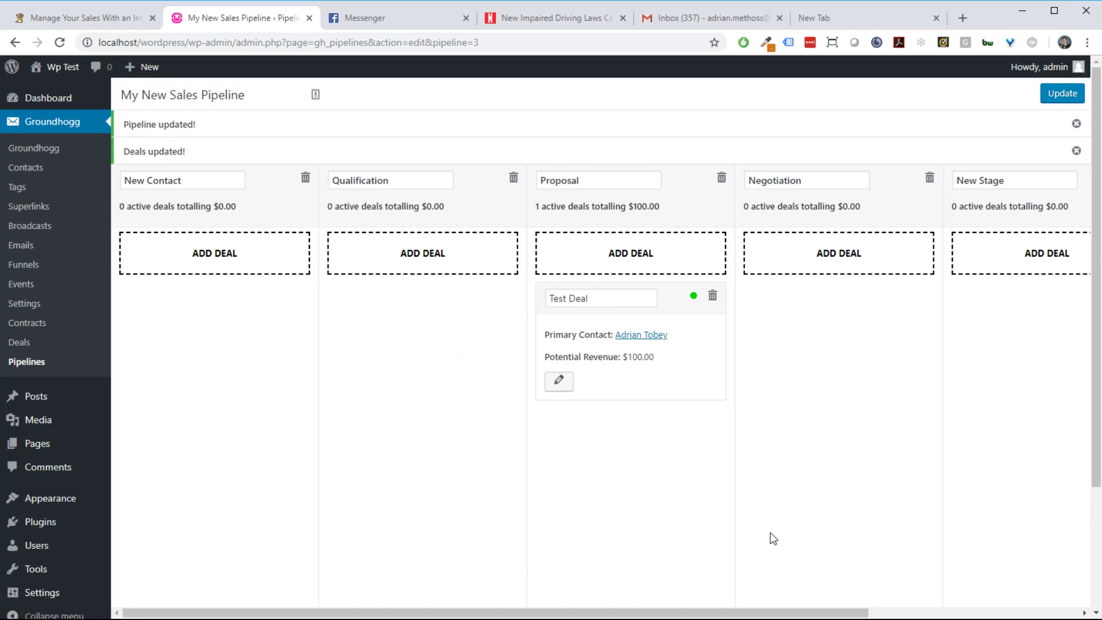
Step: Dismiss the update notices and glance at Test Deal's details without changing anything
{"action": "left_click", "coordinate": [1076, 151]}
{"action": "left_click", "coordinate": [1076, 123]}
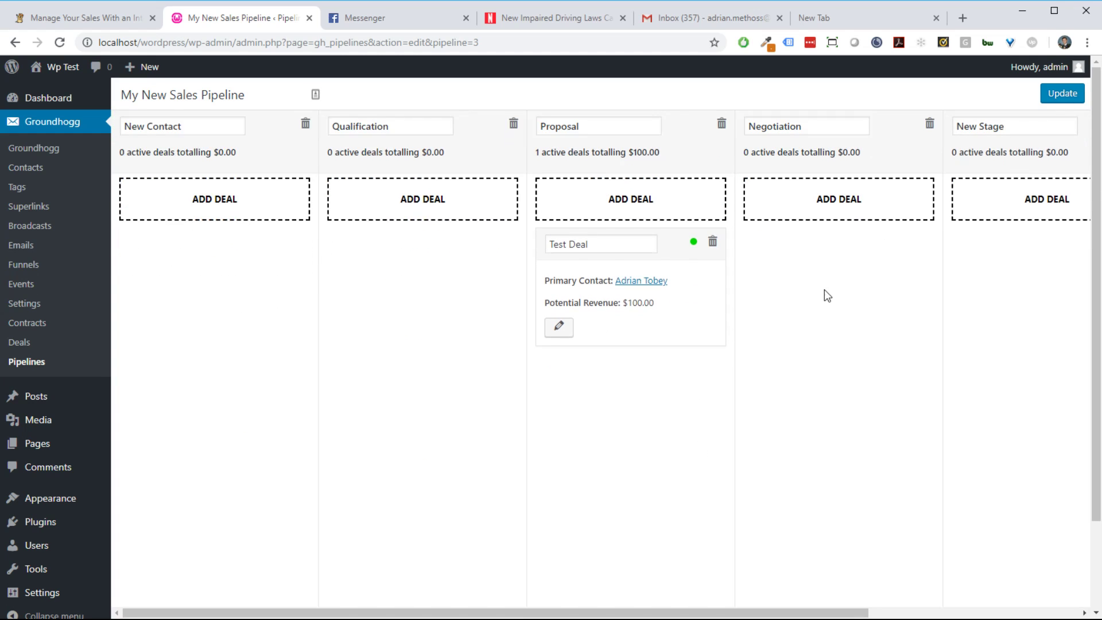
{"action": "left_click", "coordinate": [561, 327]}
{"action": "scroll", "coordinate": [890, 504], "scroll_direction": "down", "scroll_amount": 1}
{"action": "left_click", "coordinate": [874, 112]}
Step: Create another New Contact deal with $200 revenue, close date 2019-01-24 and Medium priority
{"action": "left_click", "coordinate": [219, 214]}
{"action": "left_click", "coordinate": [508, 126]}
{"action": "left_click", "coordinate": [519, 154]}
{"action": "left_click_drag", "start_coordinate": [492, 253], "coordinate": [418, 255]}
{"action": "type", "text": "10"}
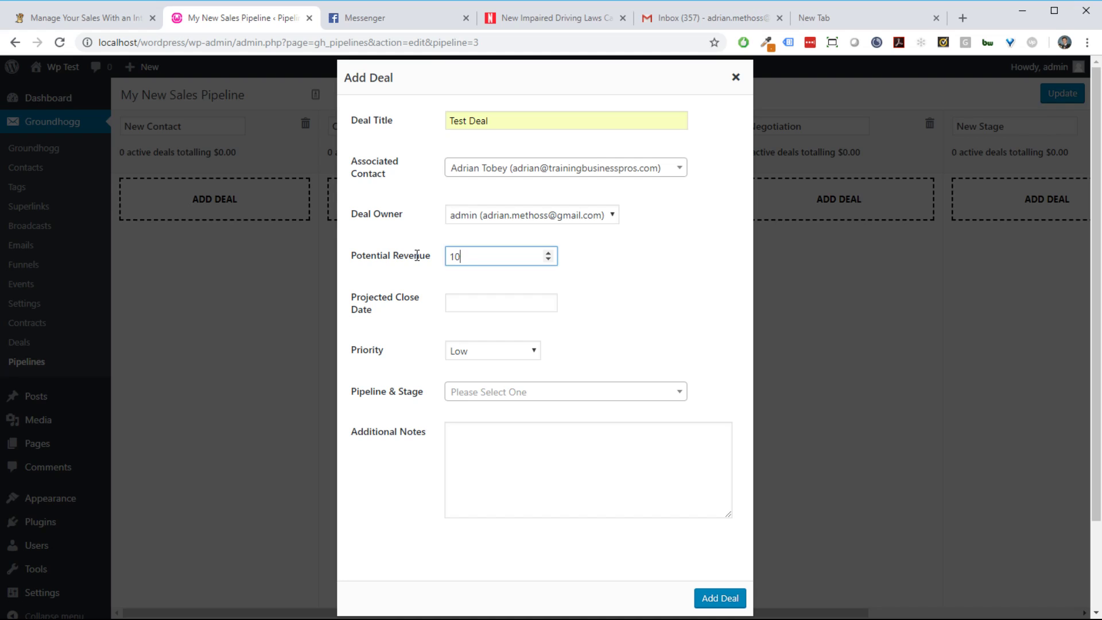
{"action": "key", "text": "BackSpace"}
{"action": "key", "text": "BackSpace"}
{"action": "key", "text": "BackSpace"}
{"action": "type", "text": "200"}
{"action": "left_click", "coordinate": [517, 303]}
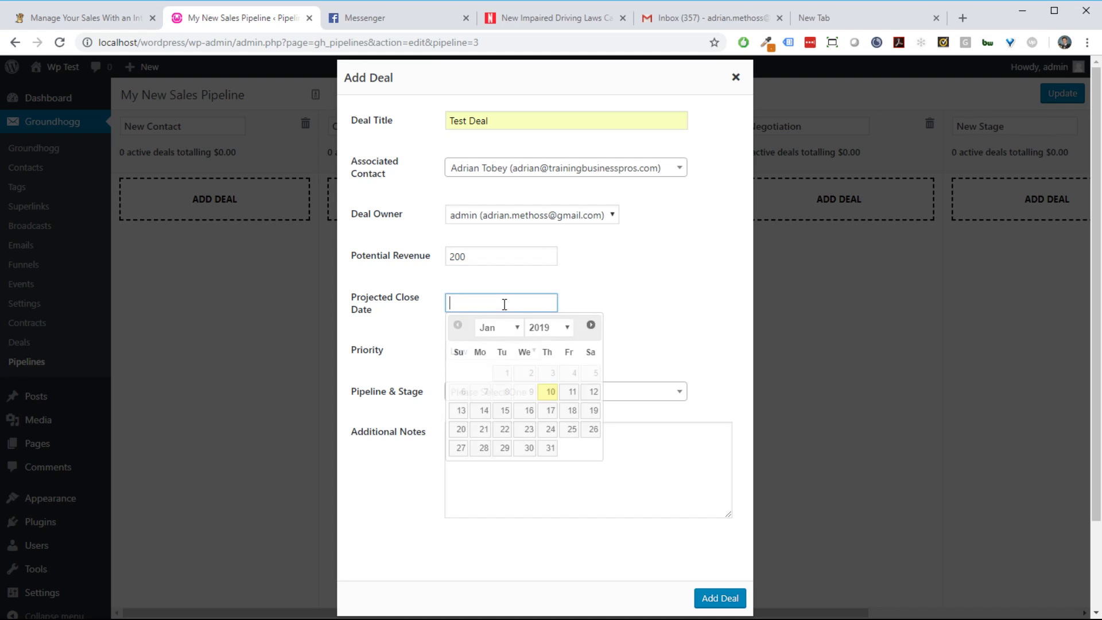
{"action": "left_click", "coordinate": [552, 431]}
{"action": "left_click", "coordinate": [508, 353]}
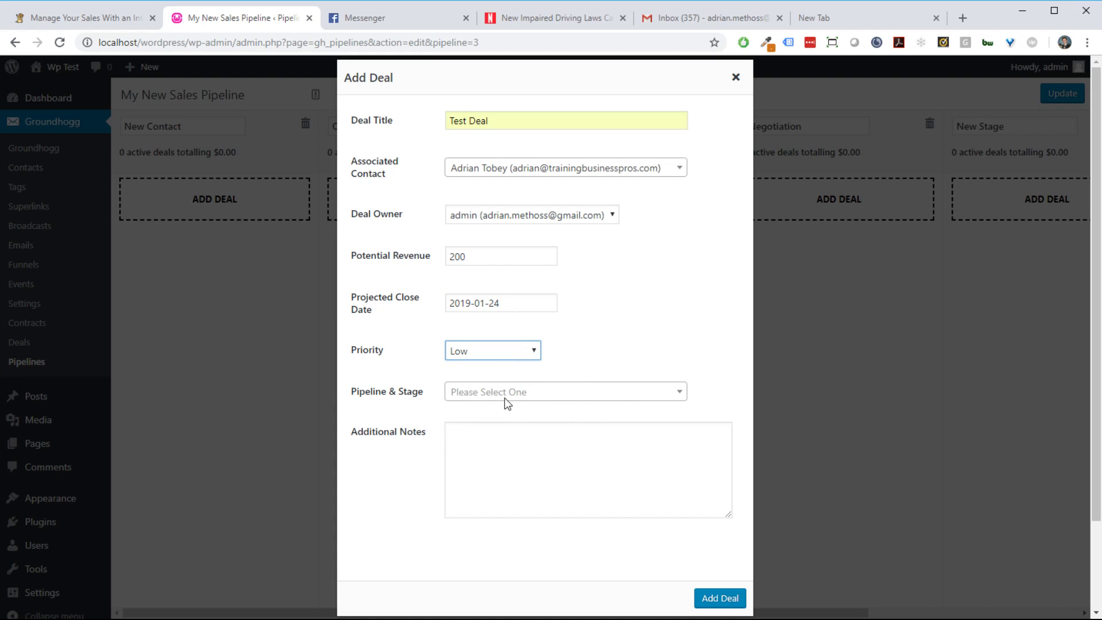
{"action": "key", "text": "Down"}
{"action": "left_click", "coordinate": [720, 598]}
Step: Move the new deal into Negotiation and rename it 'Test Deal 2'
{"action": "left_click_drag", "start_coordinate": [257, 248], "coordinate": [846, 265]}
{"action": "left_click", "coordinate": [813, 241]}
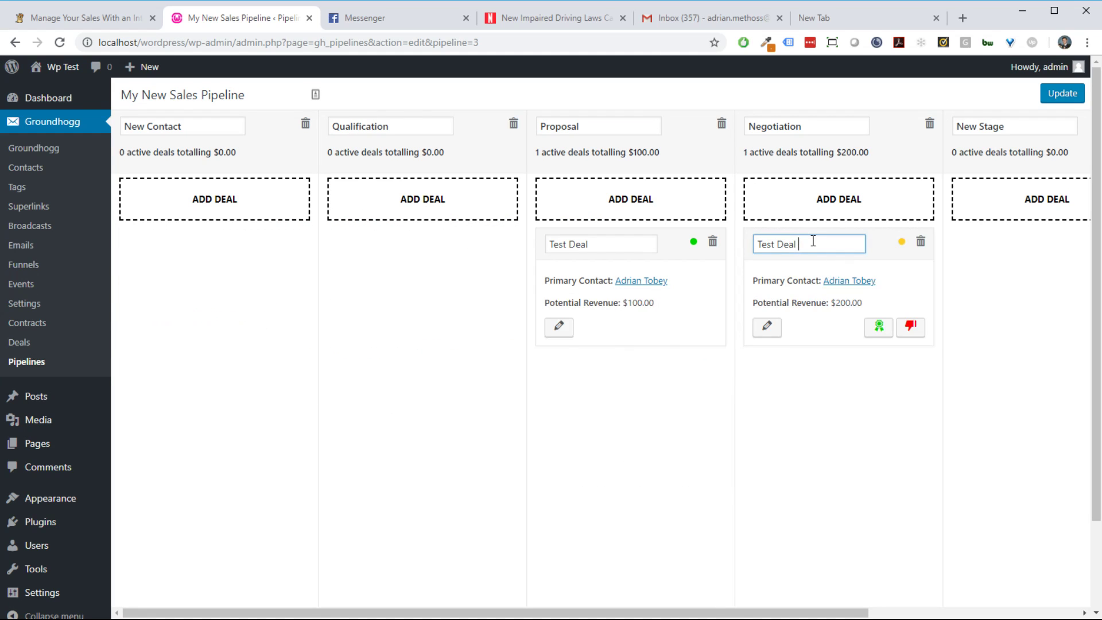
{"action": "type", "text": "2"}
{"action": "left_click", "coordinate": [1056, 102]}
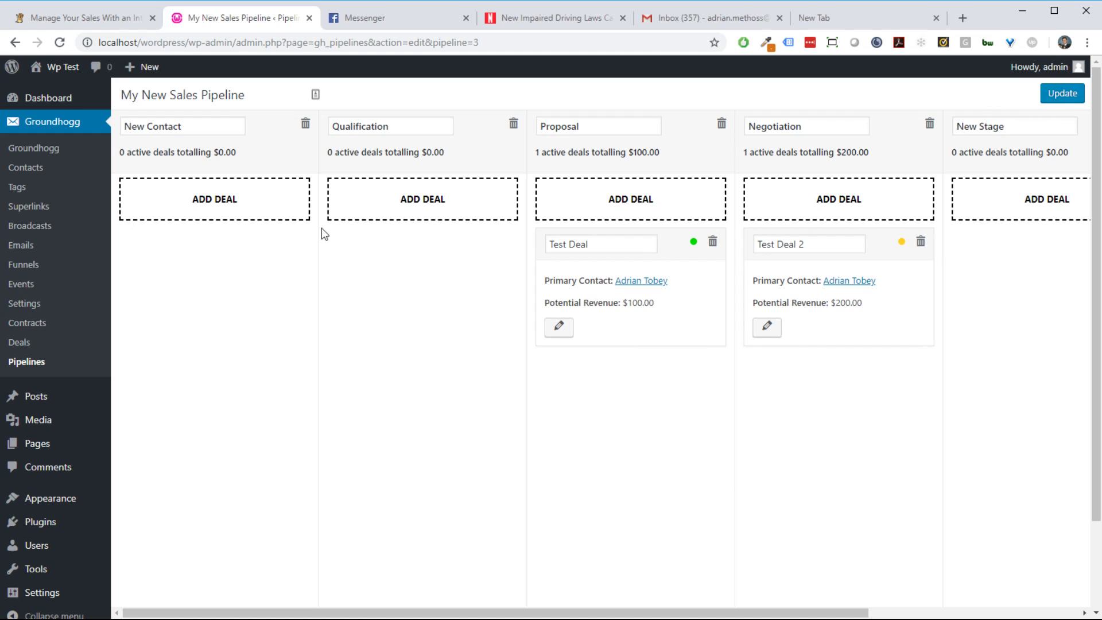
Step: Add 'Test Deal 3' to New Contact with $300 revenue and a 2019-01-31 close date
{"action": "left_click", "coordinate": [206, 198]}
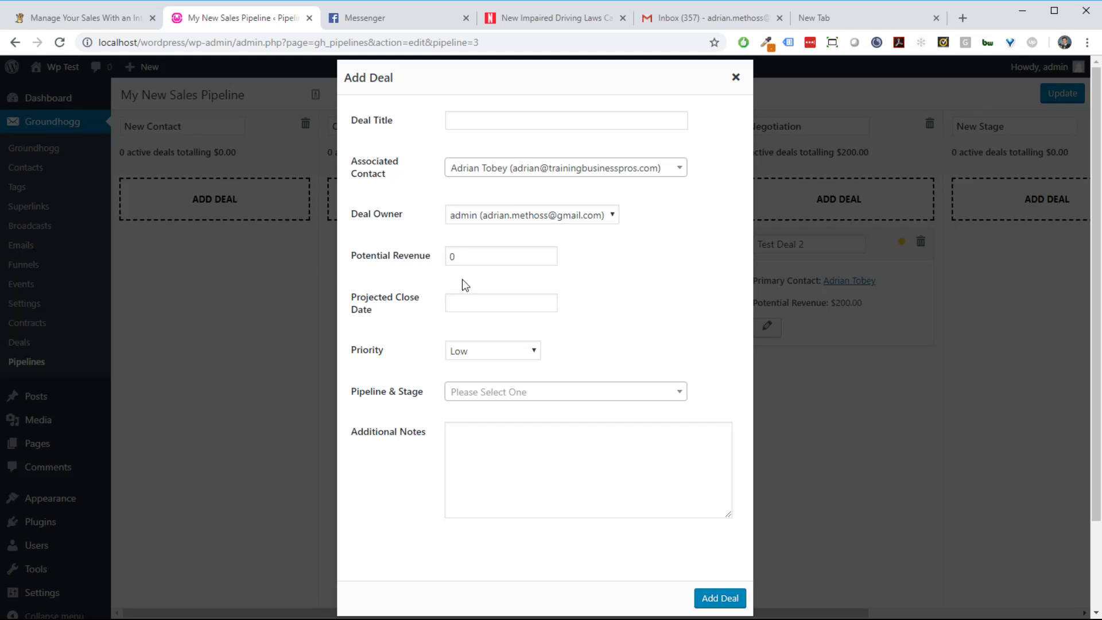
{"action": "left_click", "coordinate": [497, 124]}
{"action": "left_click", "coordinate": [514, 176]}
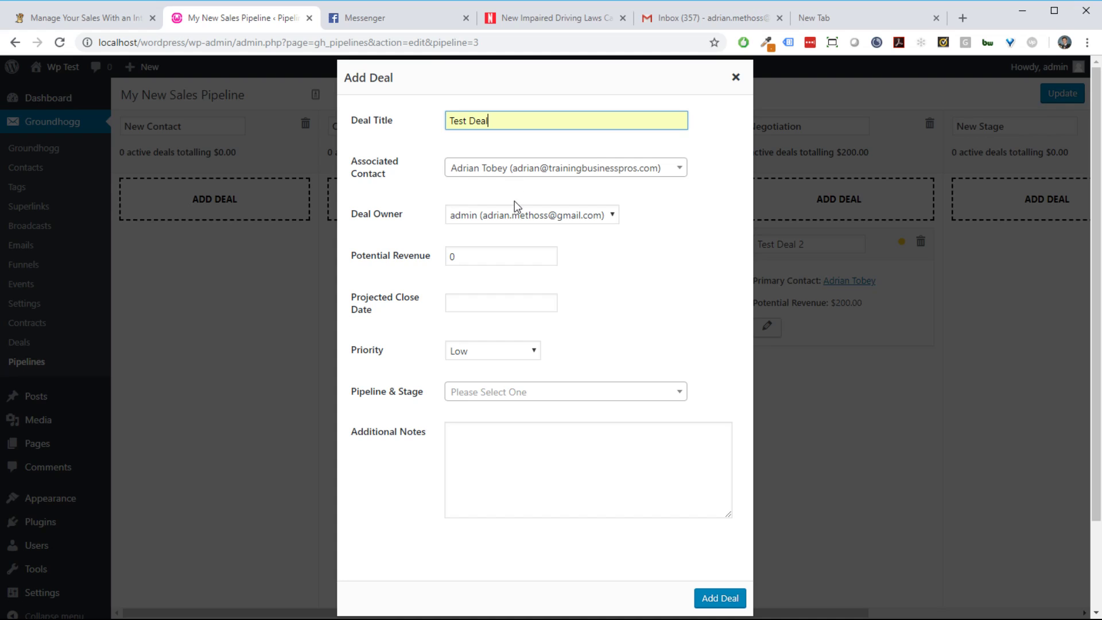
{"action": "type", "text": "3"}
{"action": "left_click", "coordinate": [628, 245]}
{"action": "key", "text": "Tab"}
{"action": "type", "text": "300"}
{"action": "left_click", "coordinate": [469, 300]}
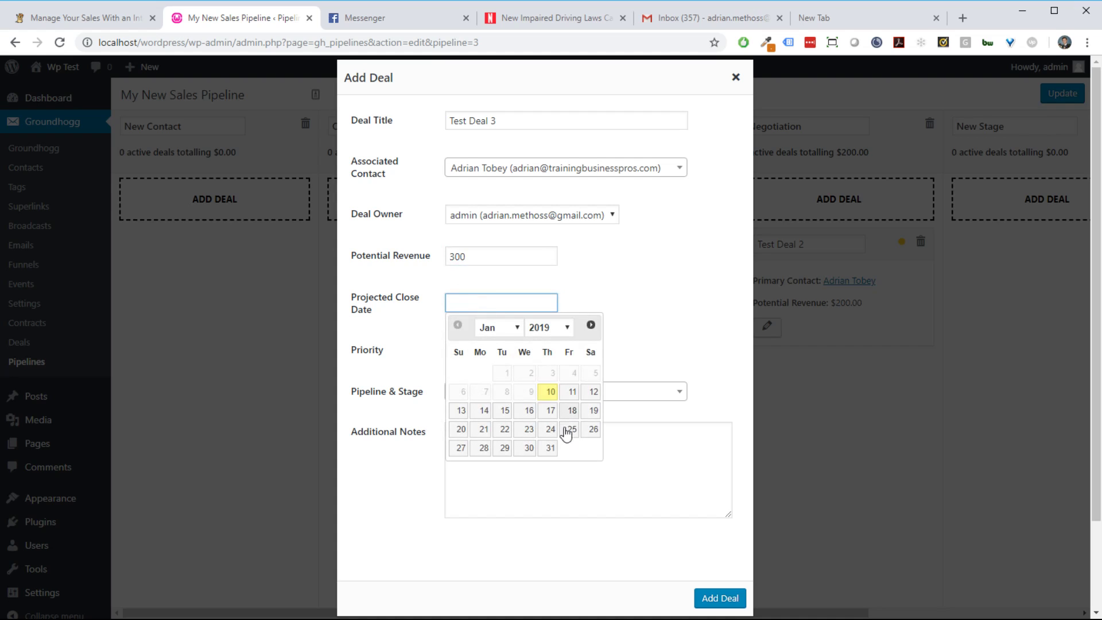
{"action": "left_click", "coordinate": [550, 448]}
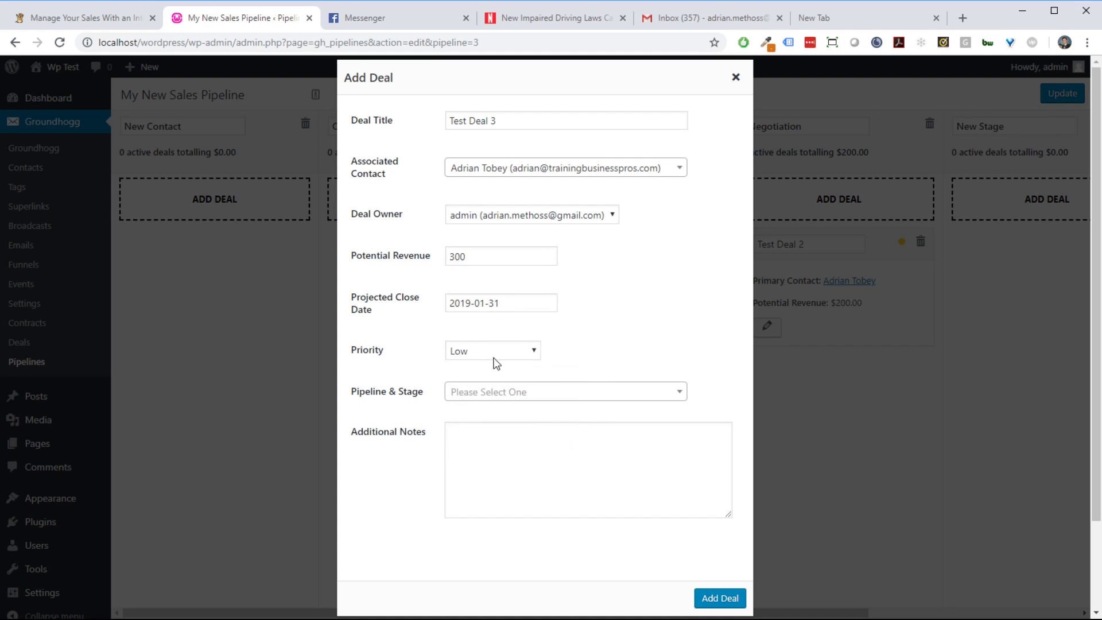
{"action": "left_click", "coordinate": [719, 599]}
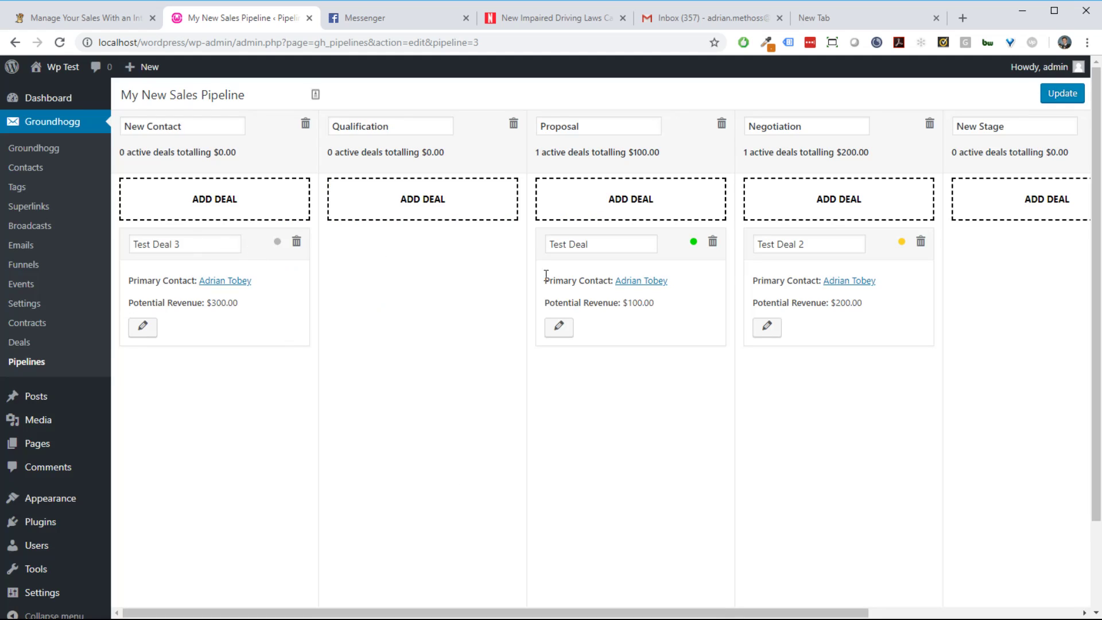
Step: Move Test Deal 2 into Proposal and update, then drag the $100 Test Deal into Negotiation
{"action": "left_click_drag", "start_coordinate": [662, 254], "coordinate": [529, 263]}
{"action": "left_click_drag", "start_coordinate": [898, 246], "coordinate": [712, 250]}
{"action": "left_click", "coordinate": [1075, 99]}
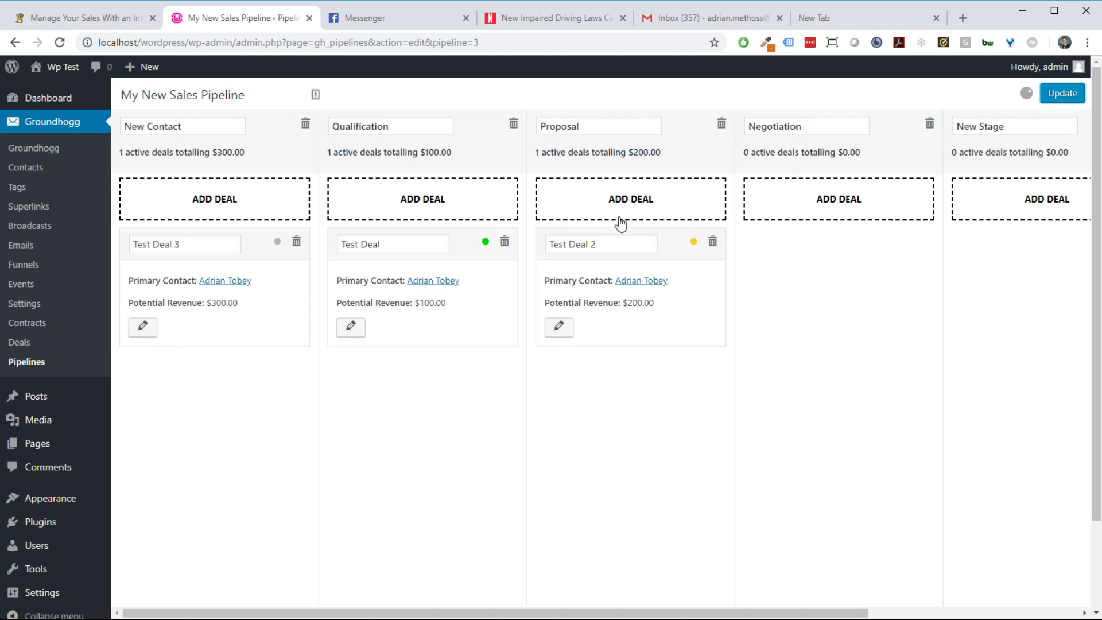
{"action": "left_click", "coordinate": [1076, 151]}
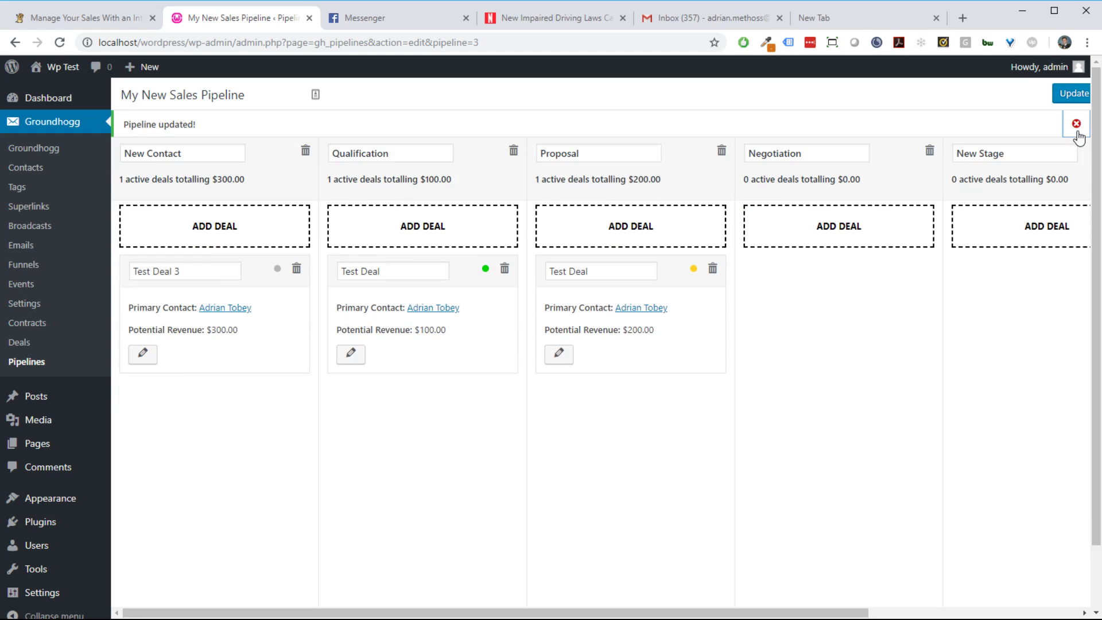
{"action": "left_click", "coordinate": [1076, 123]}
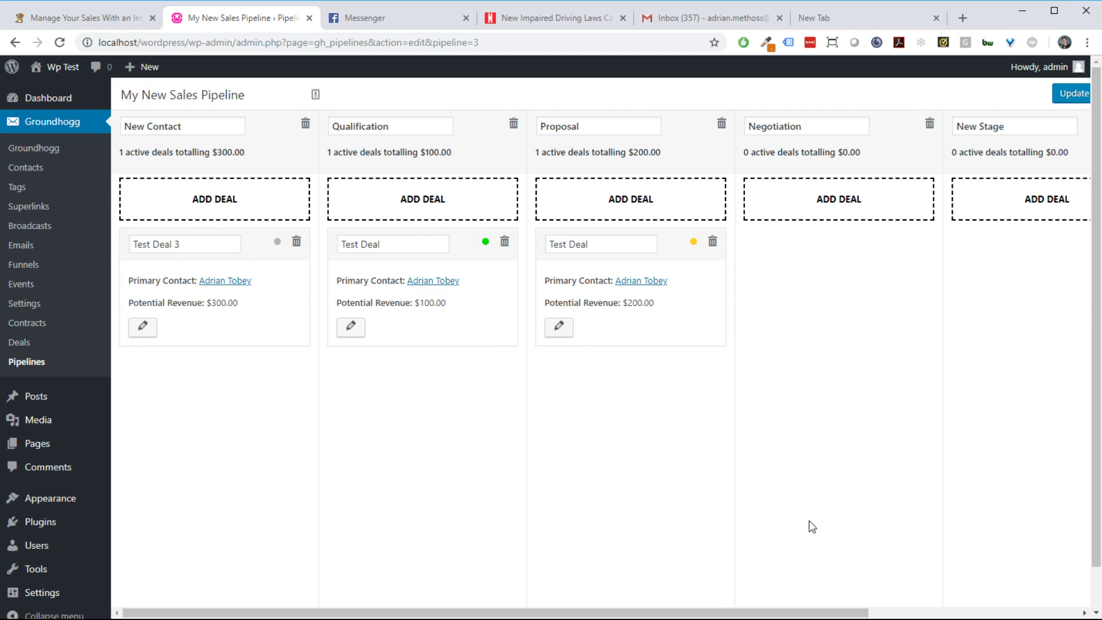
{"action": "left_click_drag", "start_coordinate": [781, 611], "coordinate": [686, 610]}
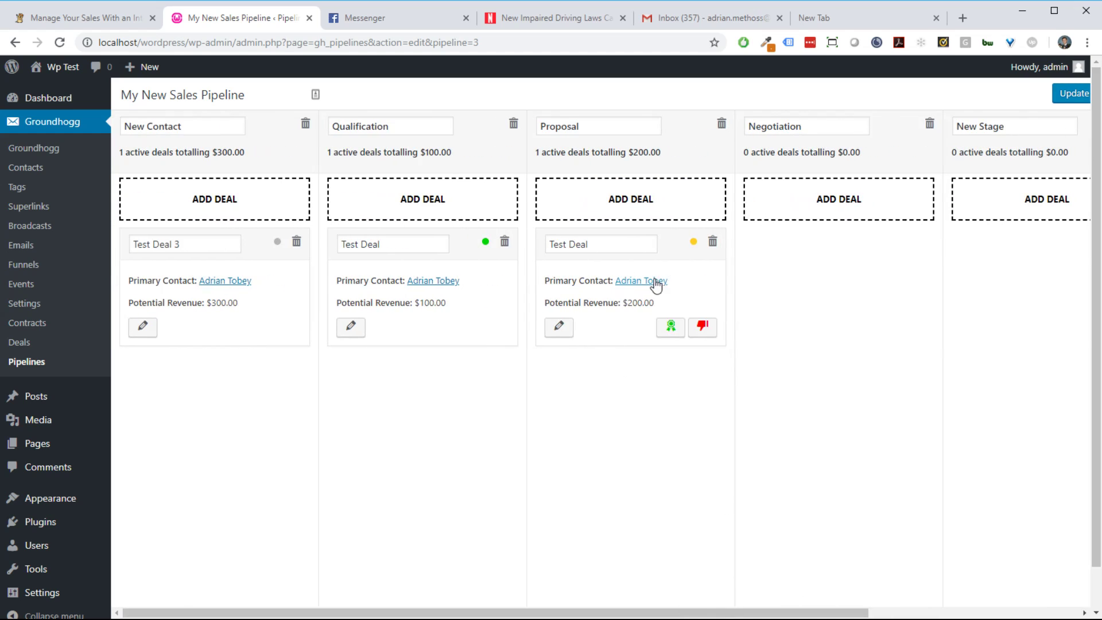
{"action": "left_click_drag", "start_coordinate": [497, 246], "coordinate": [887, 265]}
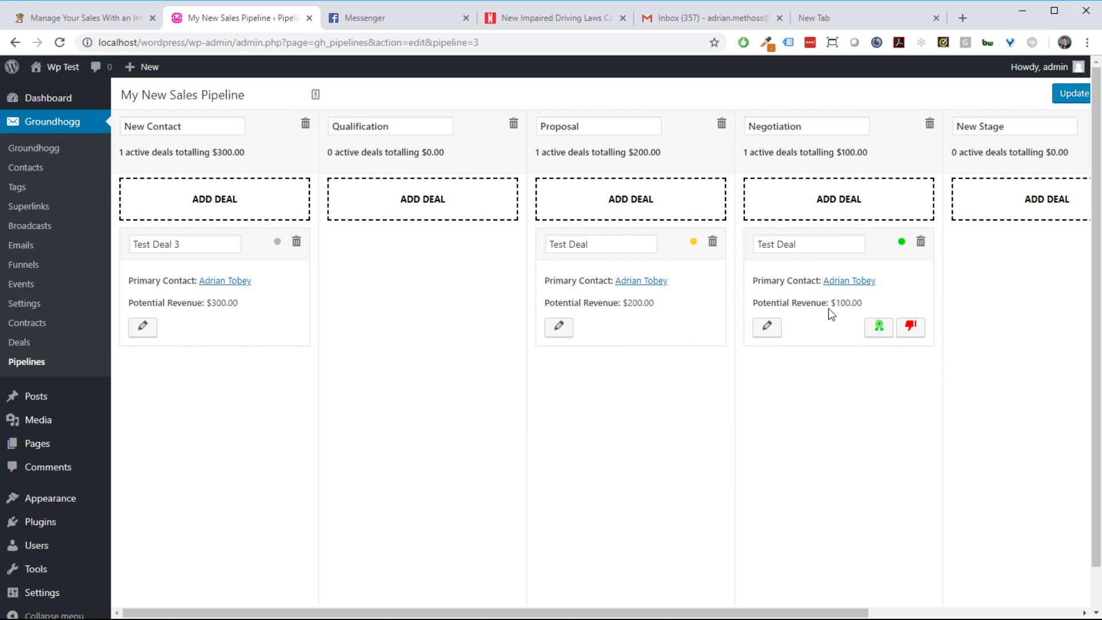
Step: Win the $100 Test Deal from its Negotiation card and confirm both alerts
{"action": "mouse_move", "coordinate": [788, 293]}
{"action": "left_click", "coordinate": [882, 338]}
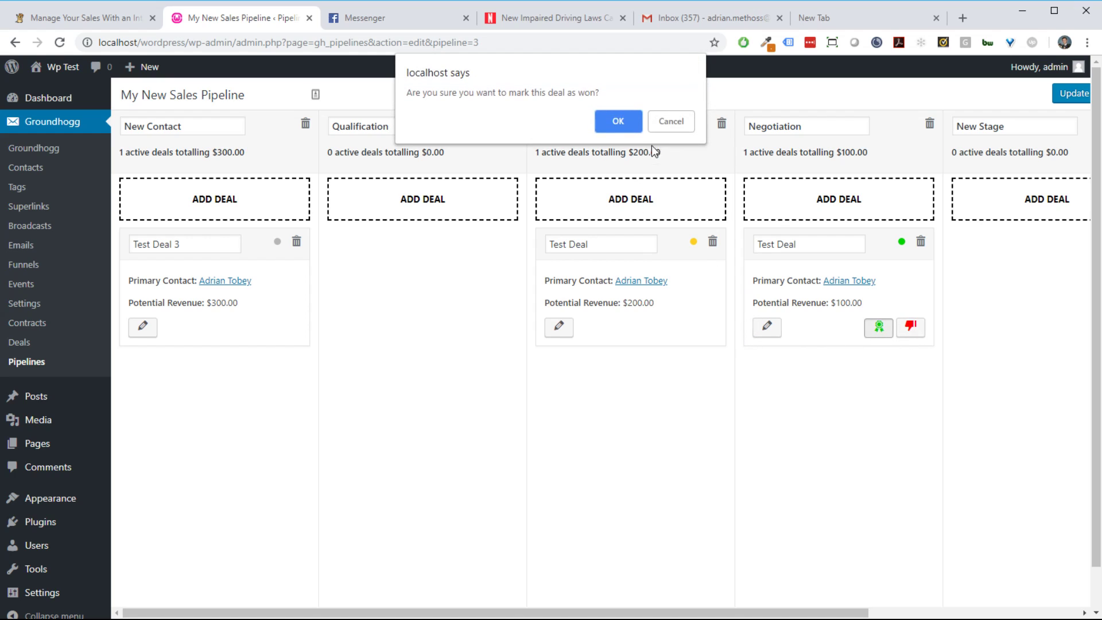
{"action": "left_click", "coordinate": [620, 123]}
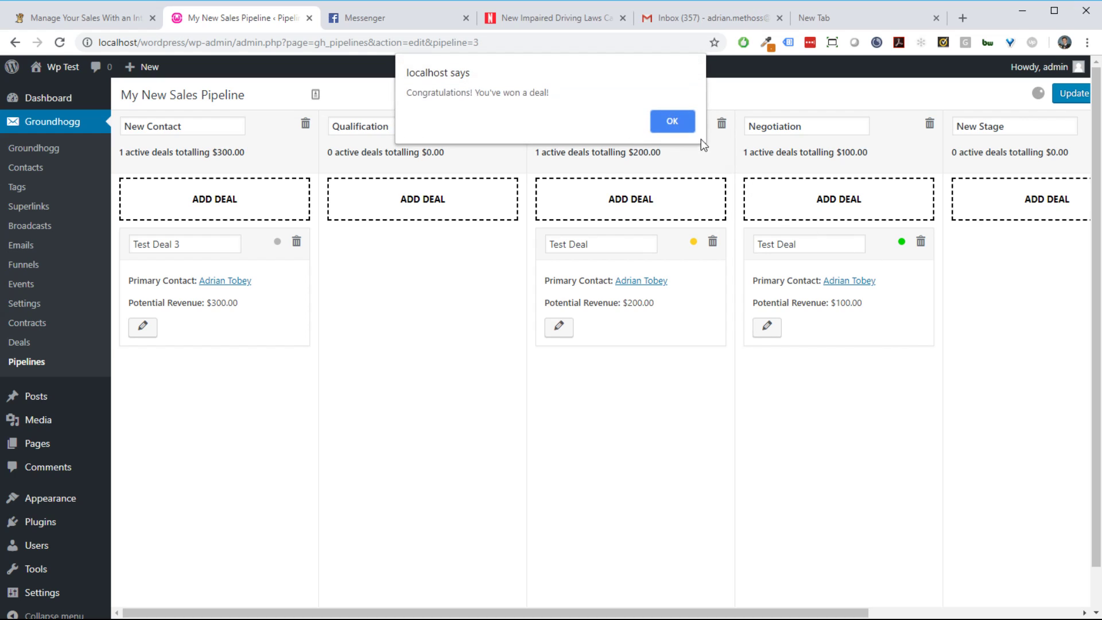
{"action": "left_click", "coordinate": [673, 123]}
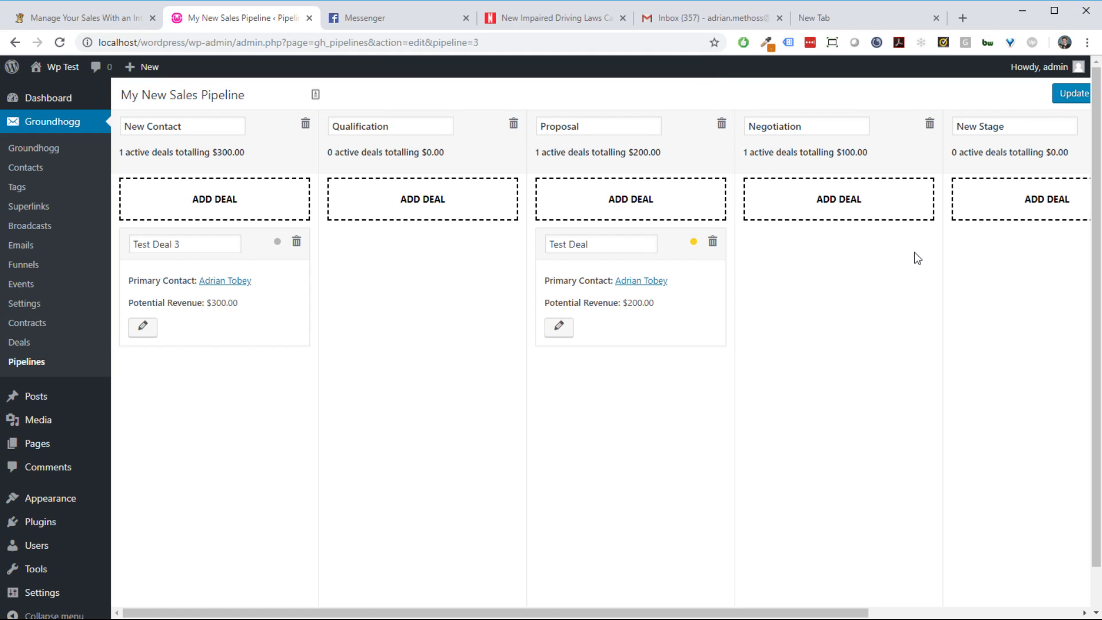
Step: Drag Test Deal 3 ($300) into Qualification, then mark it lost and confirm both dialogs
{"action": "mouse_move", "coordinate": [284, 249]}
{"action": "left_click_drag", "start_coordinate": [283, 249], "coordinate": [442, 290]}
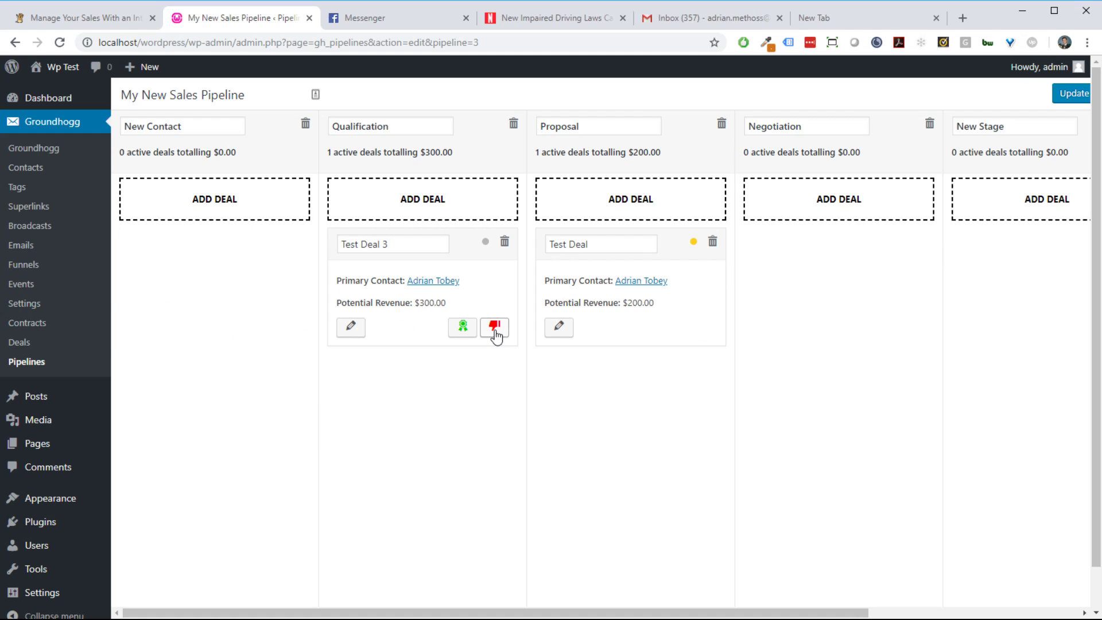
{"action": "left_click", "coordinate": [495, 331]}
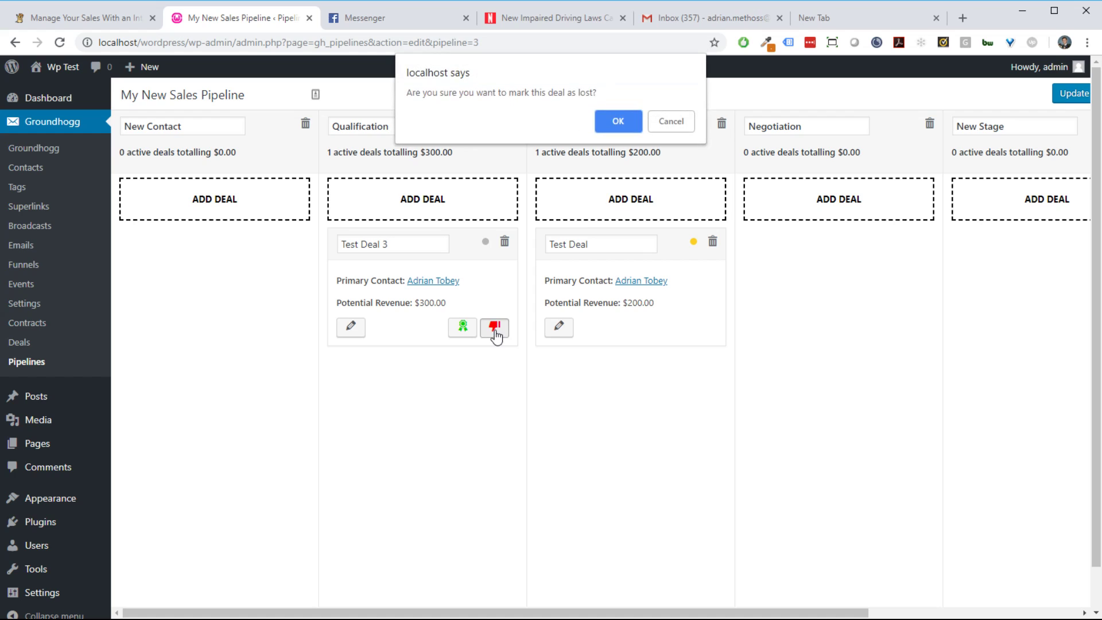
{"action": "left_click", "coordinate": [616, 121]}
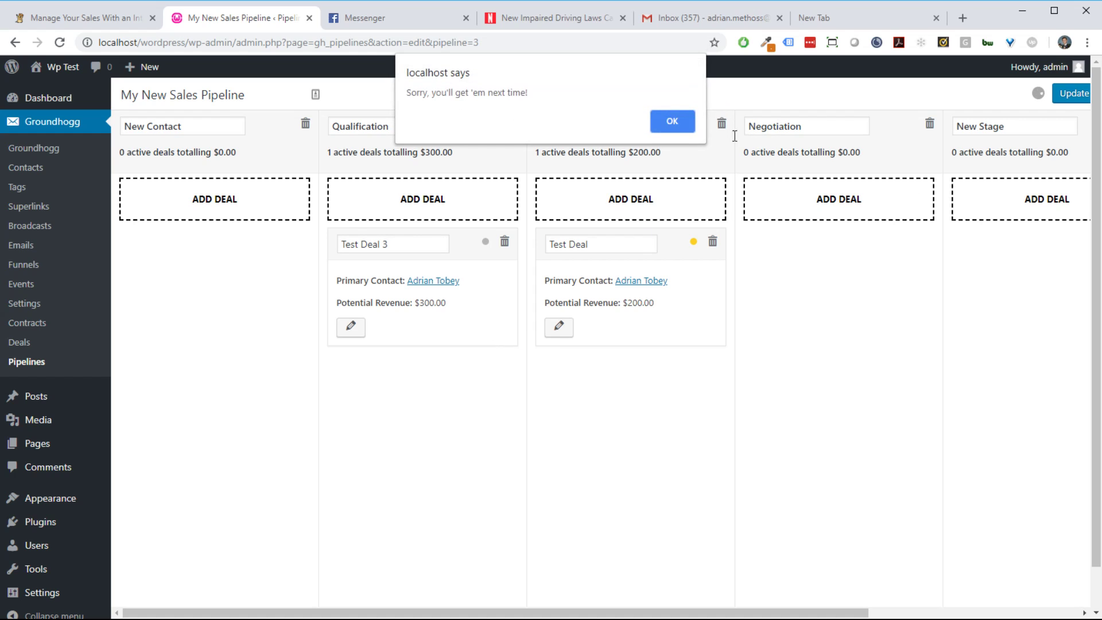
{"action": "left_click", "coordinate": [681, 127]}
{"action": "mouse_move", "coordinate": [710, 269]}
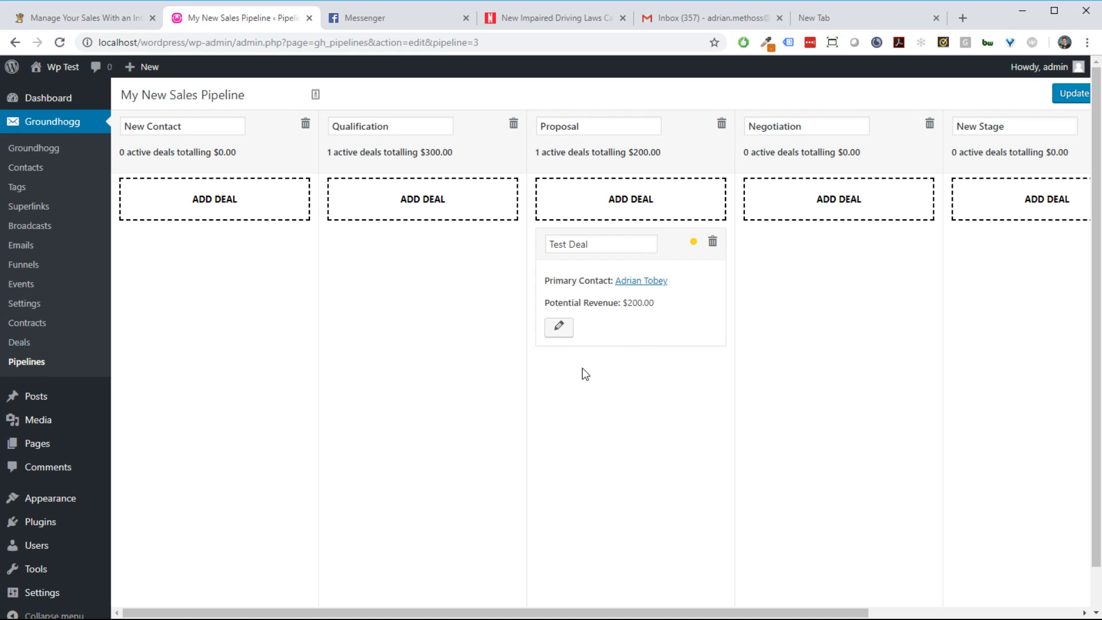
{"action": "mouse_move", "coordinate": [548, 340]}
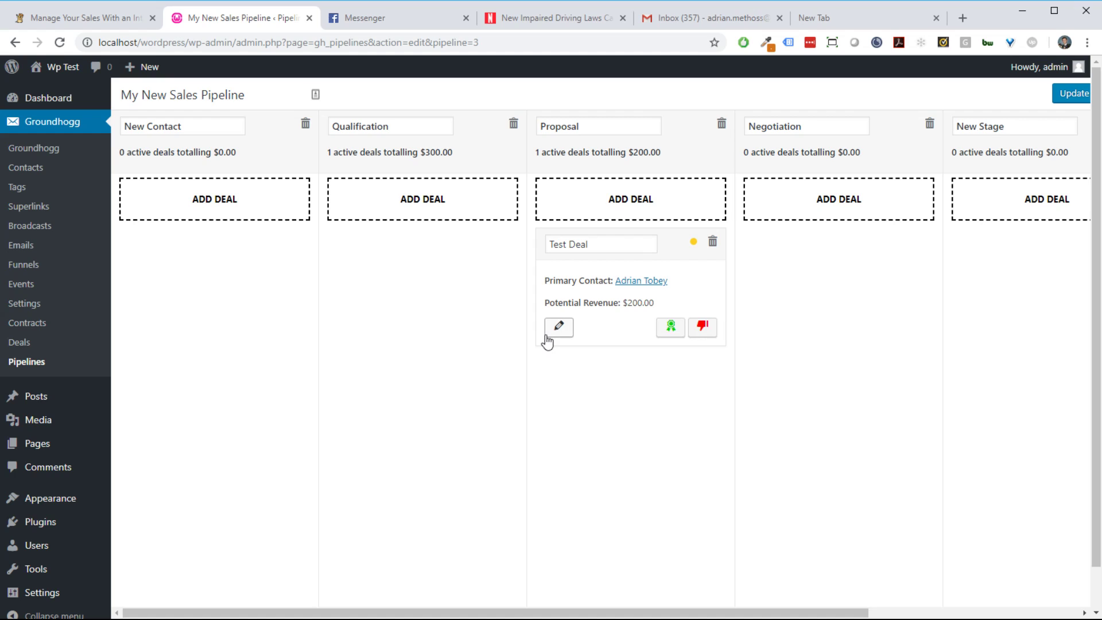
{"action": "left_click", "coordinate": [706, 327]}
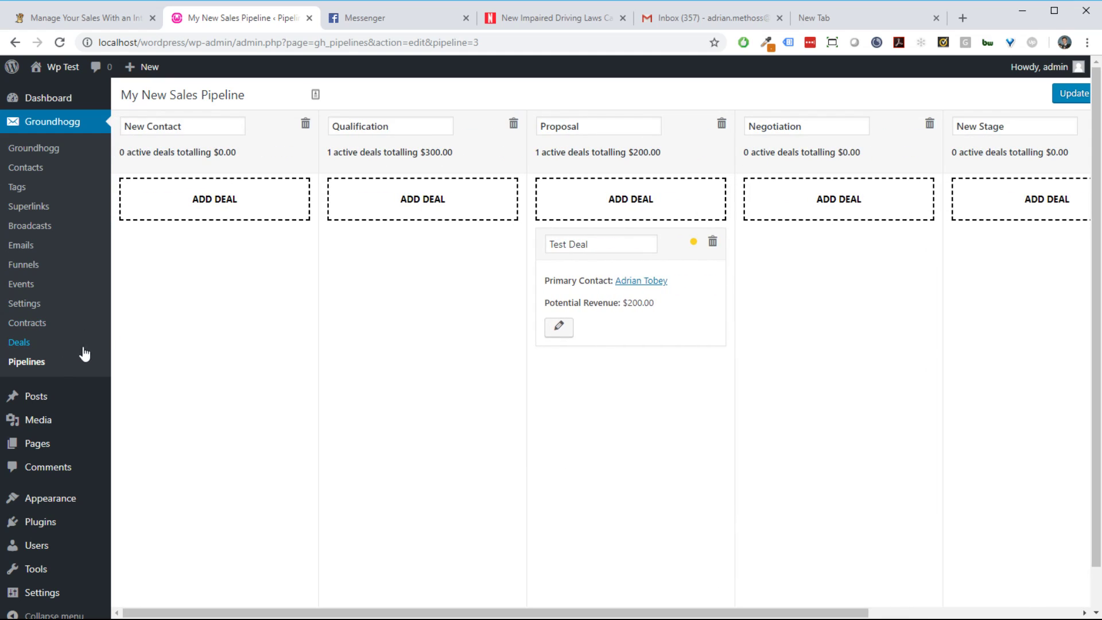
Step: In the deals list, filter by won, then lost, then back to in-progress deals
{"action": "left_click", "coordinate": [52, 344]}
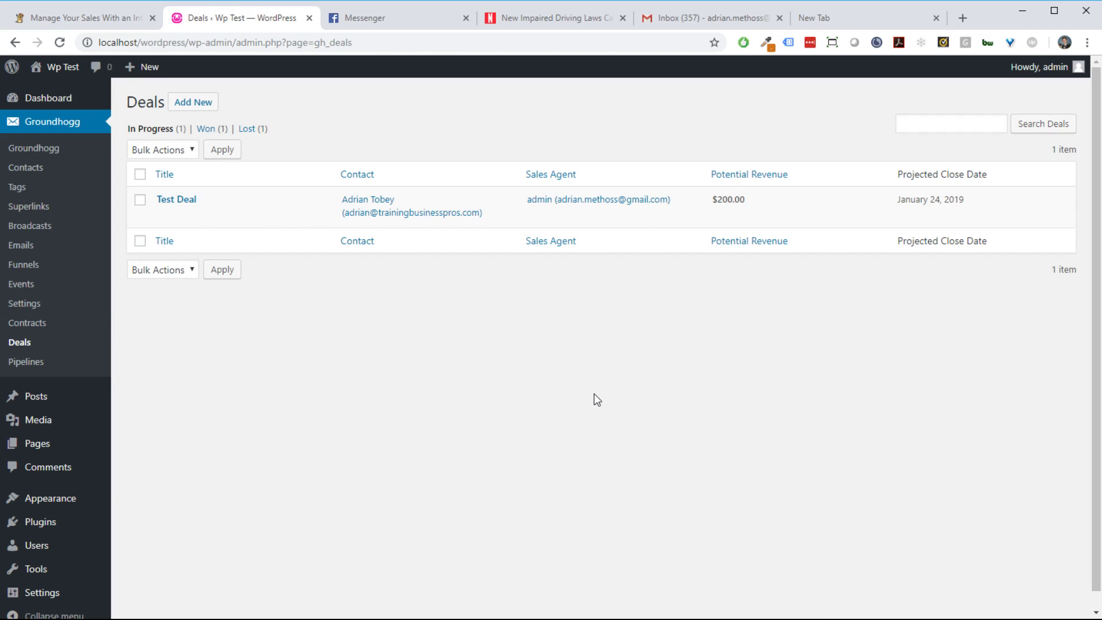
{"action": "mouse_move", "coordinate": [339, 224]}
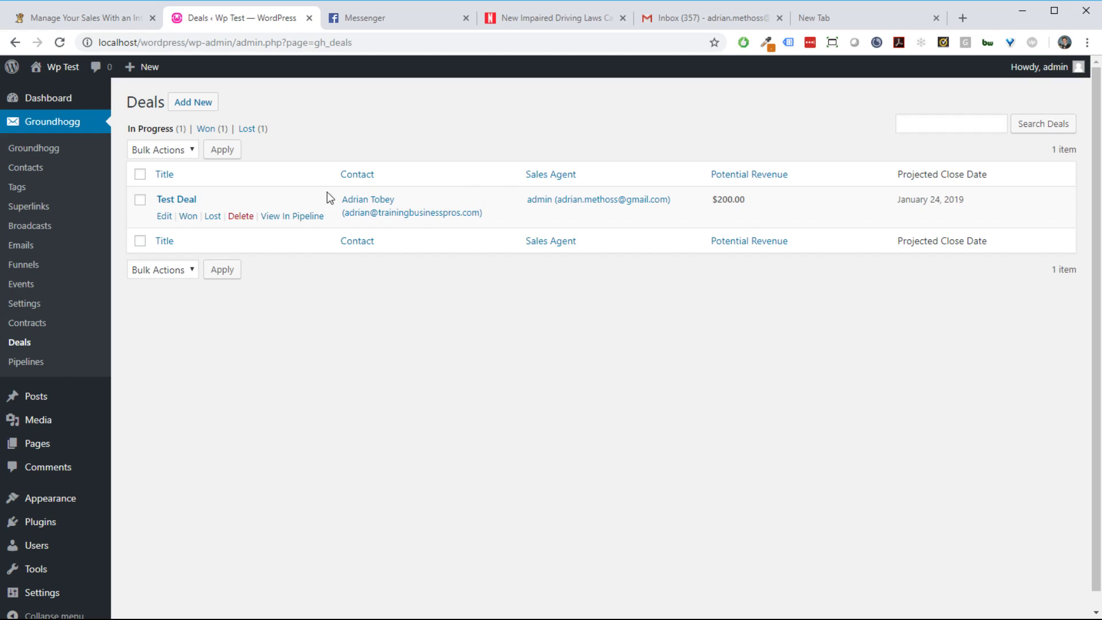
{"action": "left_click", "coordinate": [209, 132]}
{"action": "left_click", "coordinate": [250, 133]}
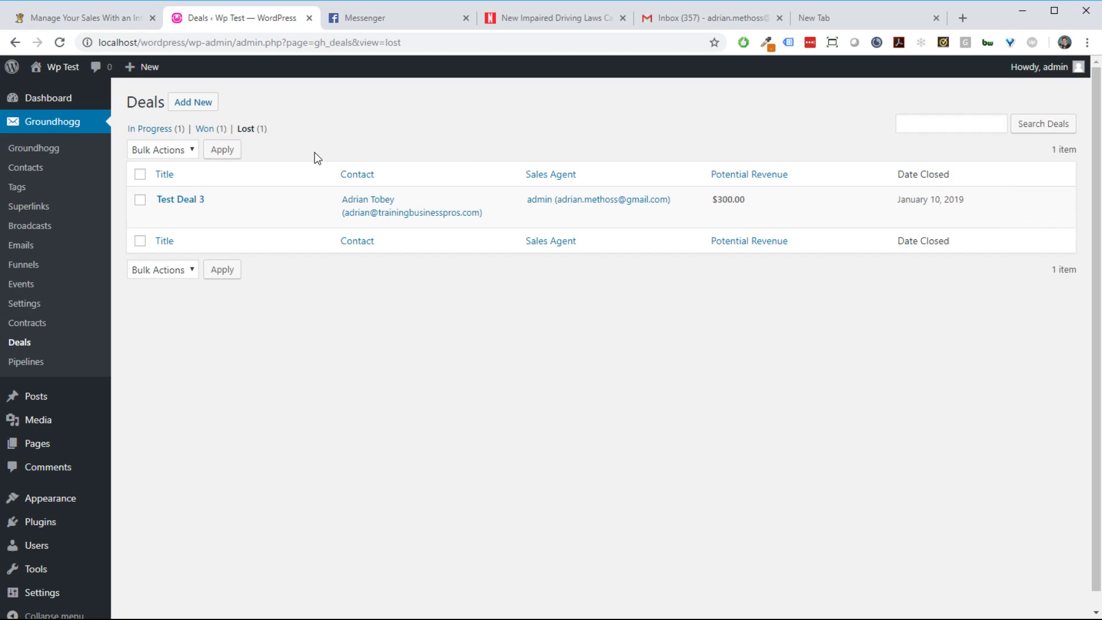
{"action": "left_click", "coordinate": [150, 130]}
{"action": "mouse_move", "coordinate": [228, 202]}
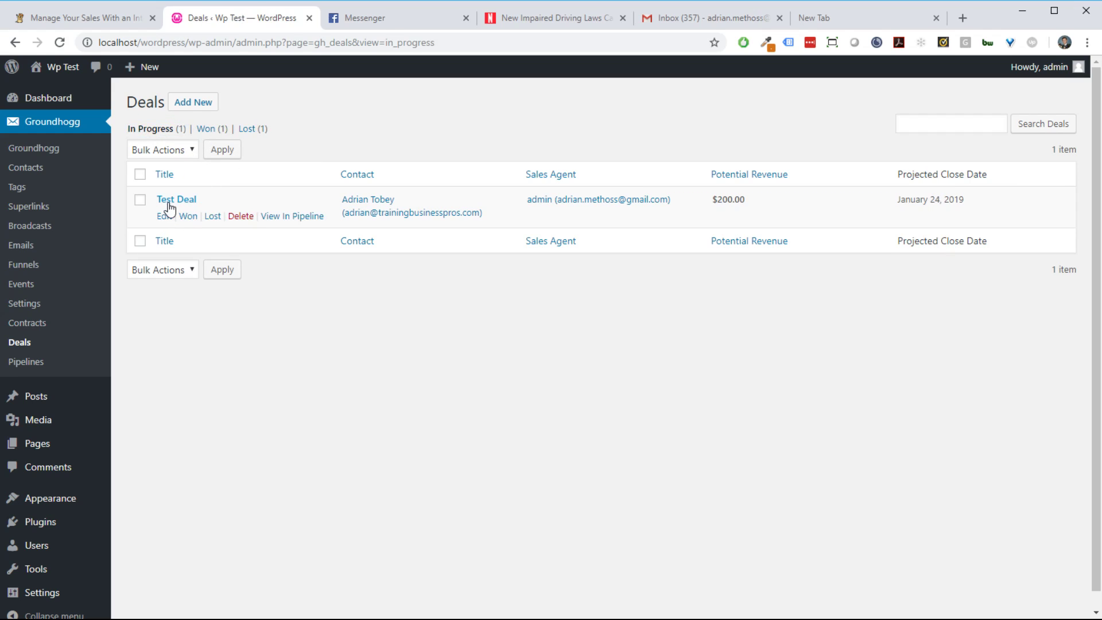
Step: Open Test Deal and review its title, Proposal stage and additional notes
{"action": "left_click", "coordinate": [165, 216]}
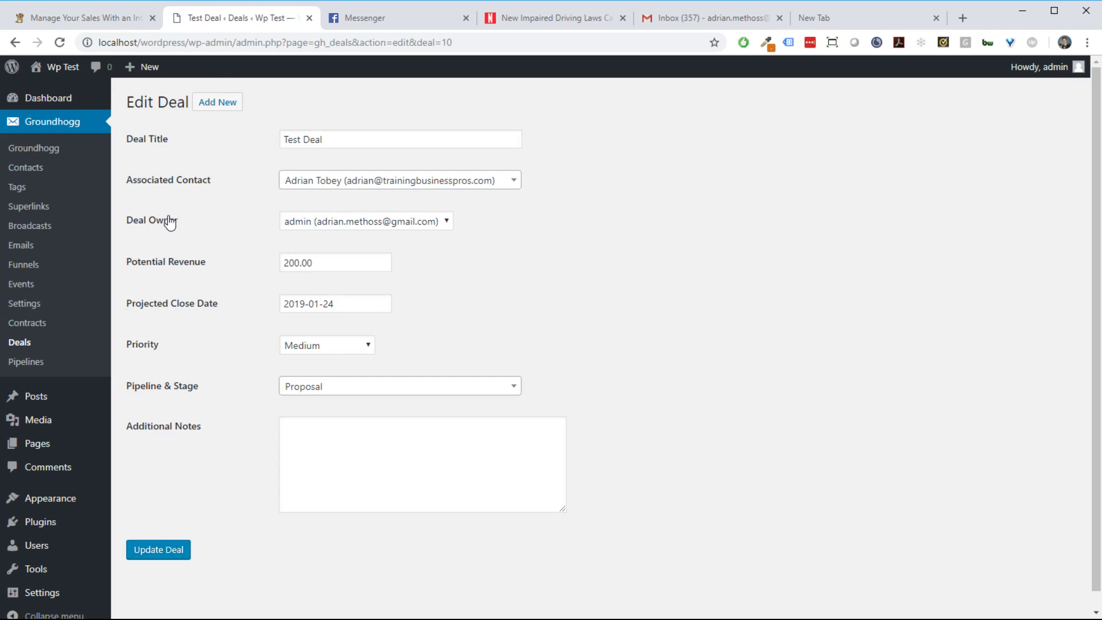
{"action": "left_click", "coordinate": [369, 137]}
{"action": "left_click", "coordinate": [584, 313]}
{"action": "left_click", "coordinate": [358, 144]}
{"action": "left_click", "coordinate": [463, 120]}
{"action": "left_click", "coordinate": [373, 390]}
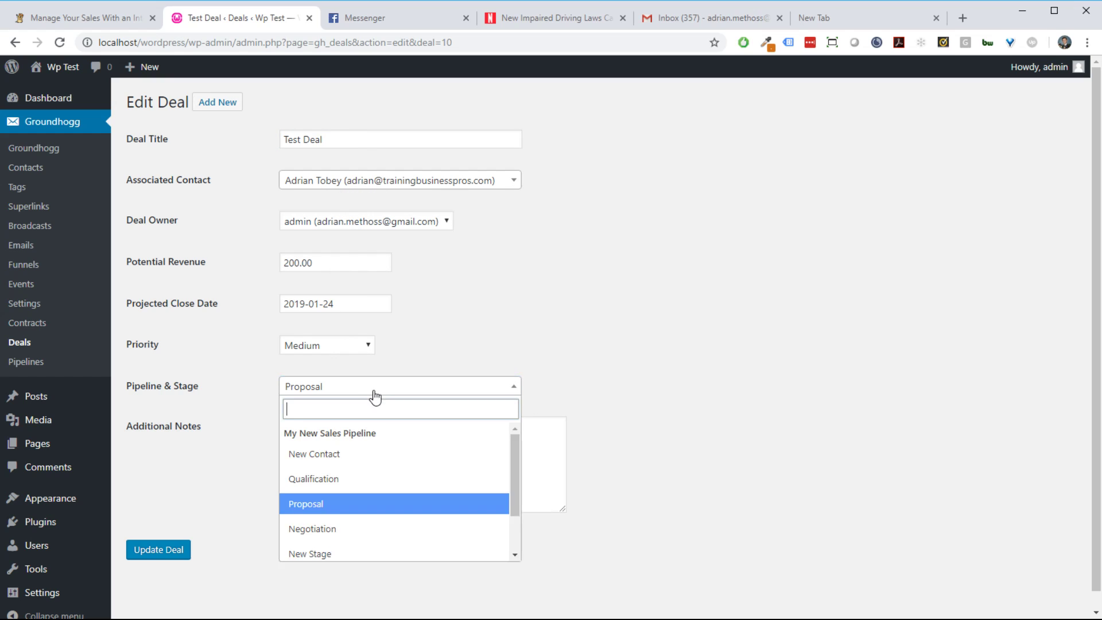
{"action": "scroll", "coordinate": [438, 483], "scroll_direction": "down", "scroll_amount": 2}
{"action": "scroll", "coordinate": [448, 483], "scroll_direction": "up", "scroll_amount": 2}
{"action": "left_click", "coordinate": [699, 449]}
{"action": "left_click", "coordinate": [420, 456]}
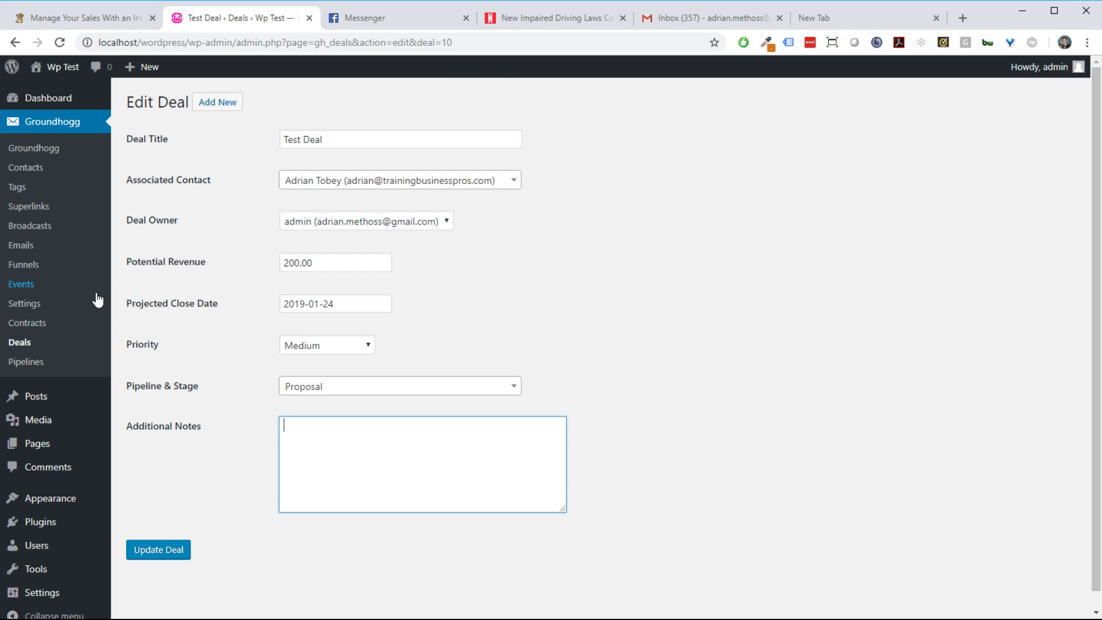
Step: Filter the deals list by won and lost, then inspect lost Test Deal 3's potential revenue
{"action": "left_click", "coordinate": [69, 346]}
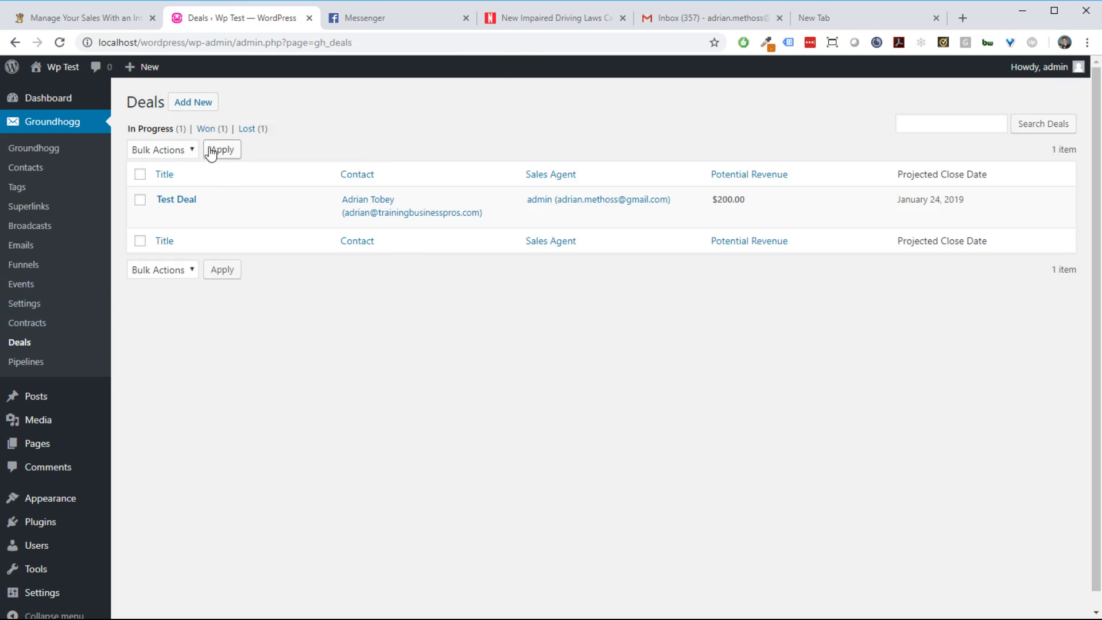
{"action": "left_click", "coordinate": [209, 133]}
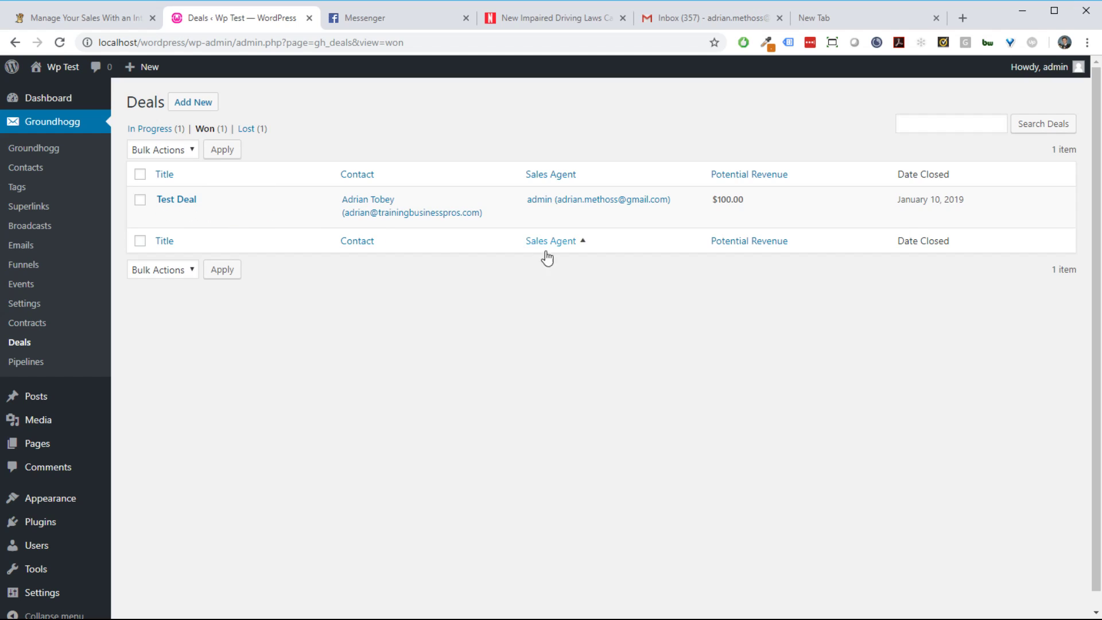
{"action": "left_click", "coordinate": [262, 129]}
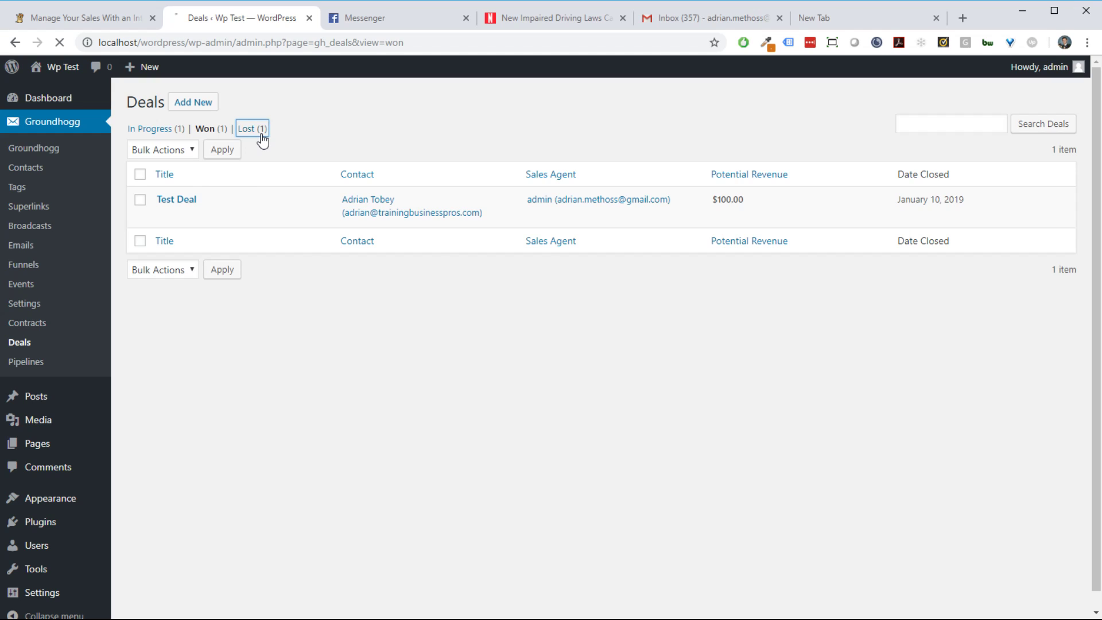
{"action": "mouse_move", "coordinate": [216, 217]}
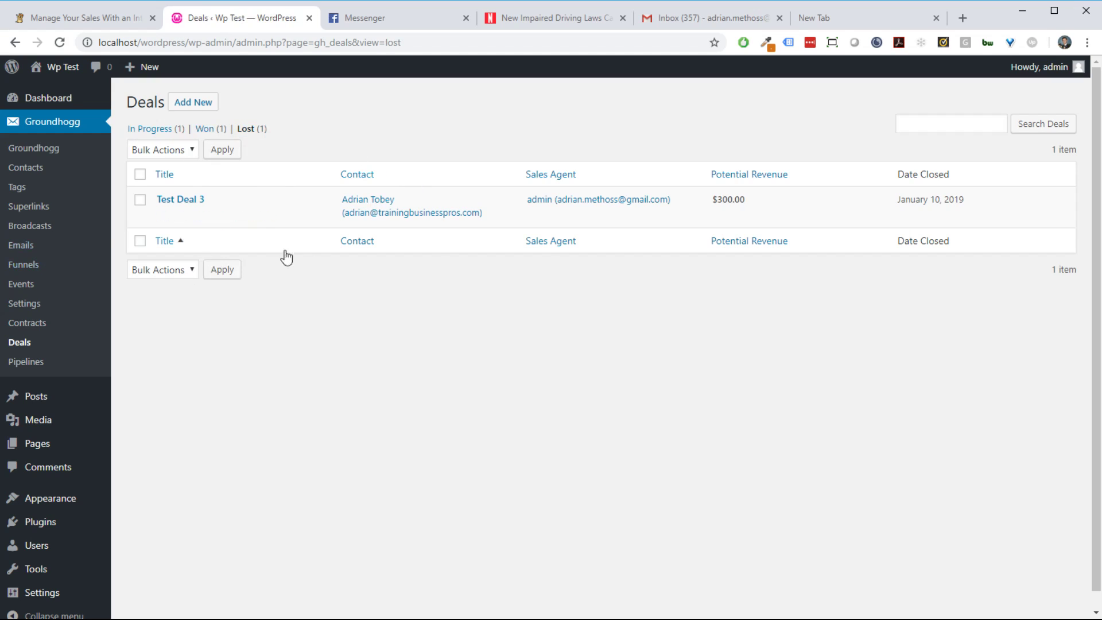
{"action": "left_click", "coordinate": [161, 217]}
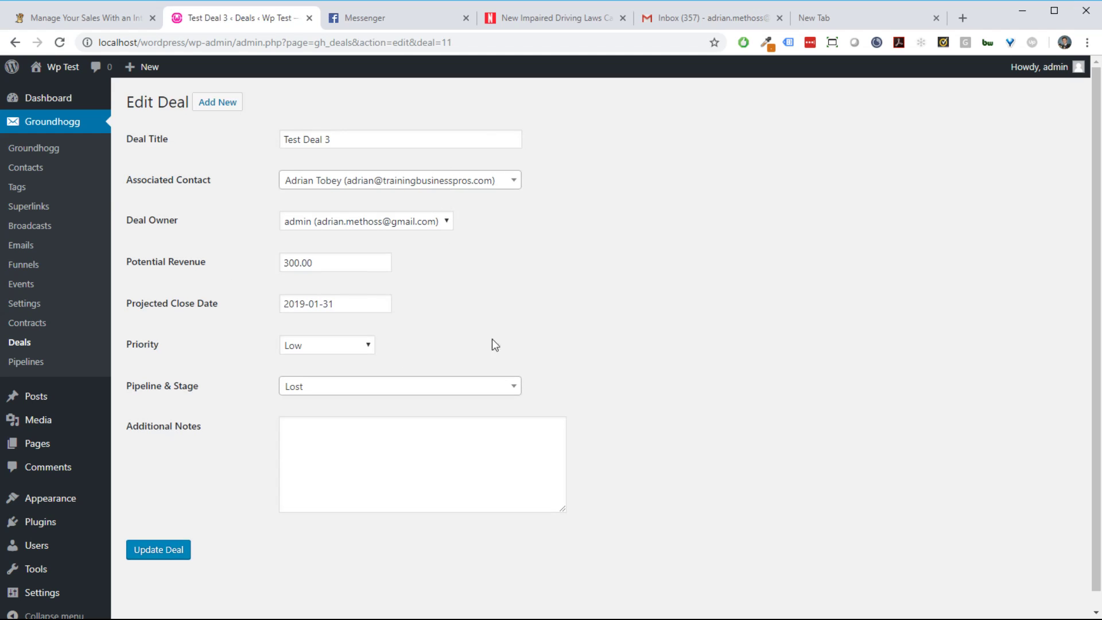
{"action": "left_click", "coordinate": [352, 262]}
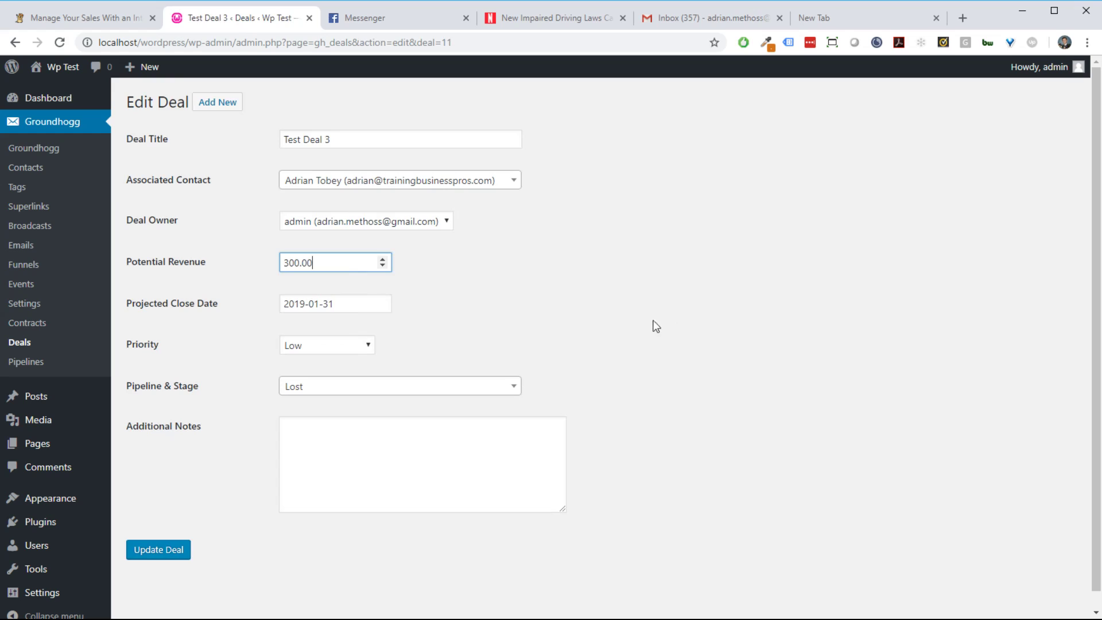
{"action": "left_click", "coordinate": [758, 367]}
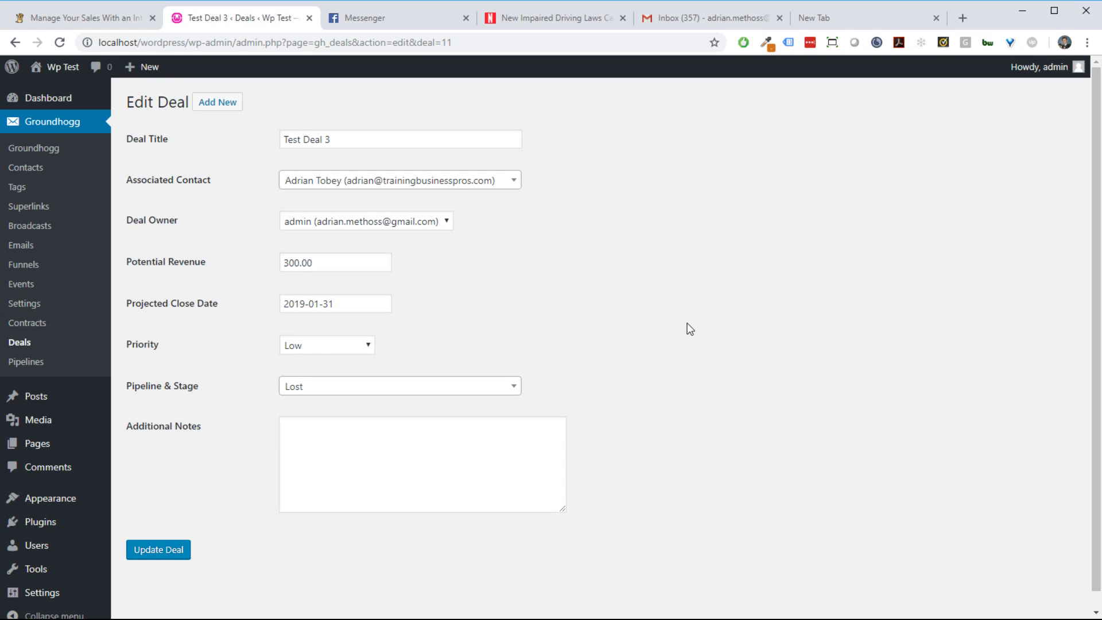
Step: View the Pipelines list to see My New Sales Pipeline's totals
{"action": "left_click", "coordinate": [49, 347]}
{"action": "left_click", "coordinate": [53, 363]}
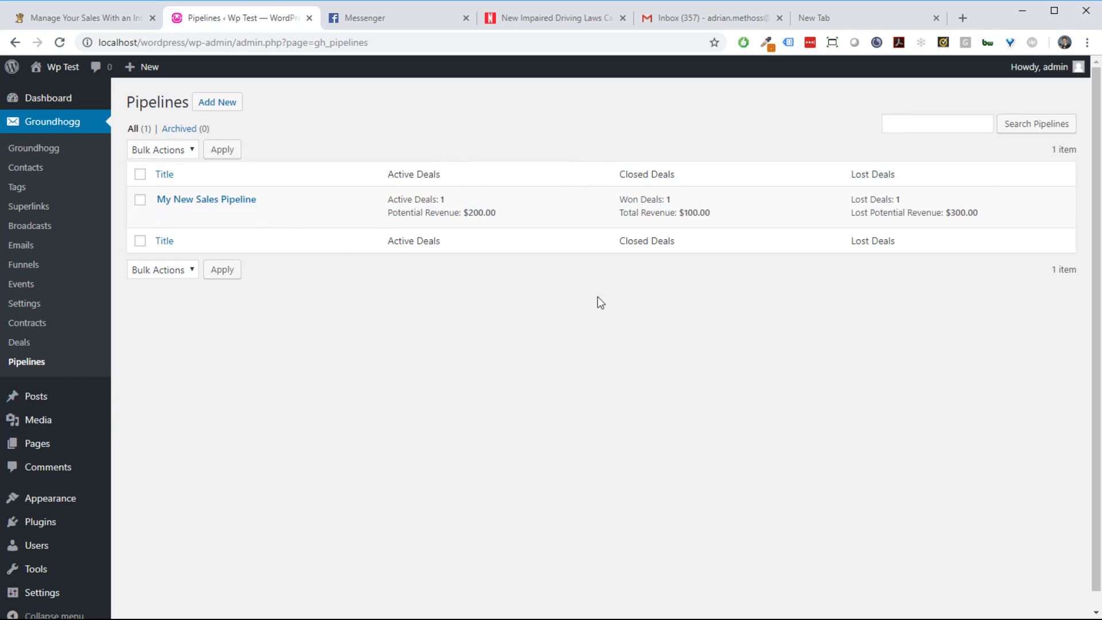
{"action": "mouse_move", "coordinate": [178, 204]}
Step: In the Start From Scratch funnel, title the Create Deal step '{first} {last} web design'
{"action": "left_click", "coordinate": [69, 269]}
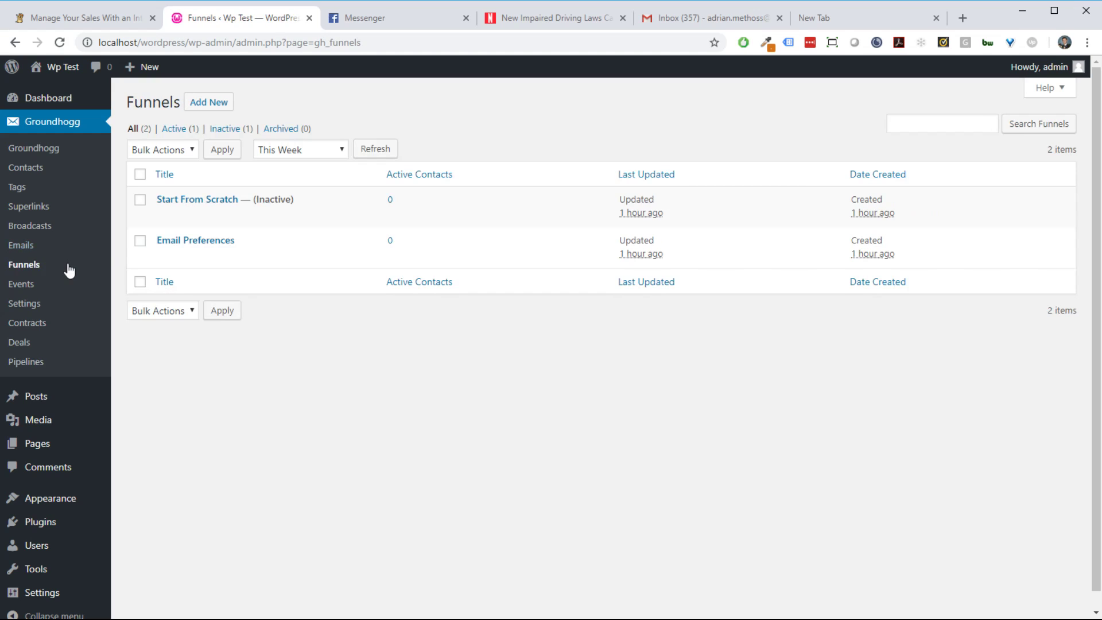
{"action": "left_click", "coordinate": [210, 201]}
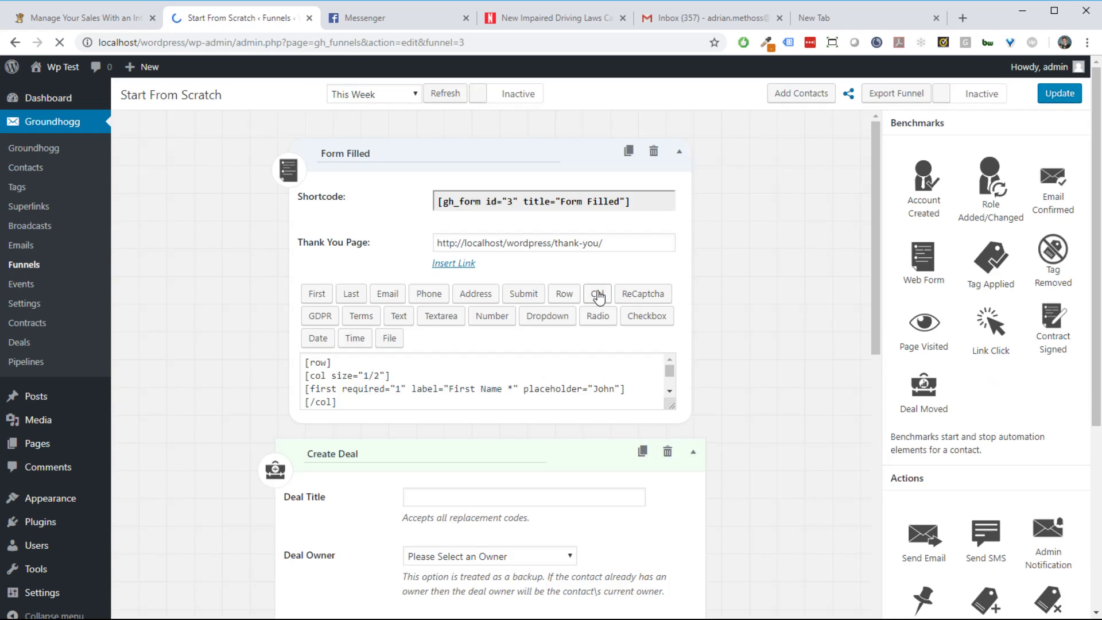
{"action": "scroll", "coordinate": [812, 355], "scroll_direction": "down", "scroll_amount": 5}
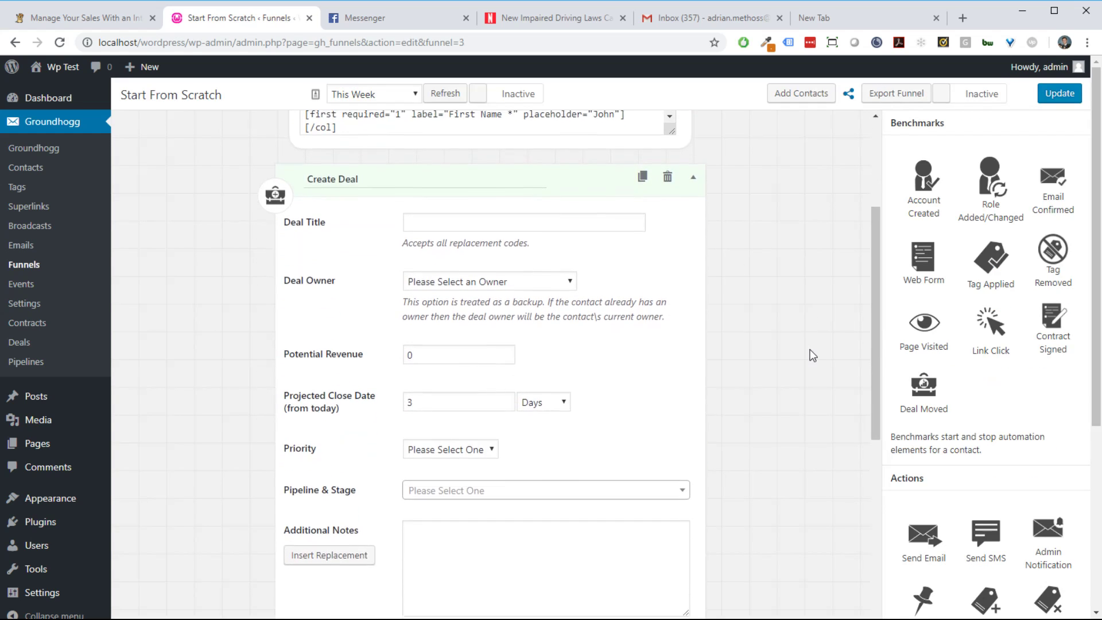
{"action": "scroll", "coordinate": [993, 376], "scroll_direction": "down", "scroll_amount": 4}
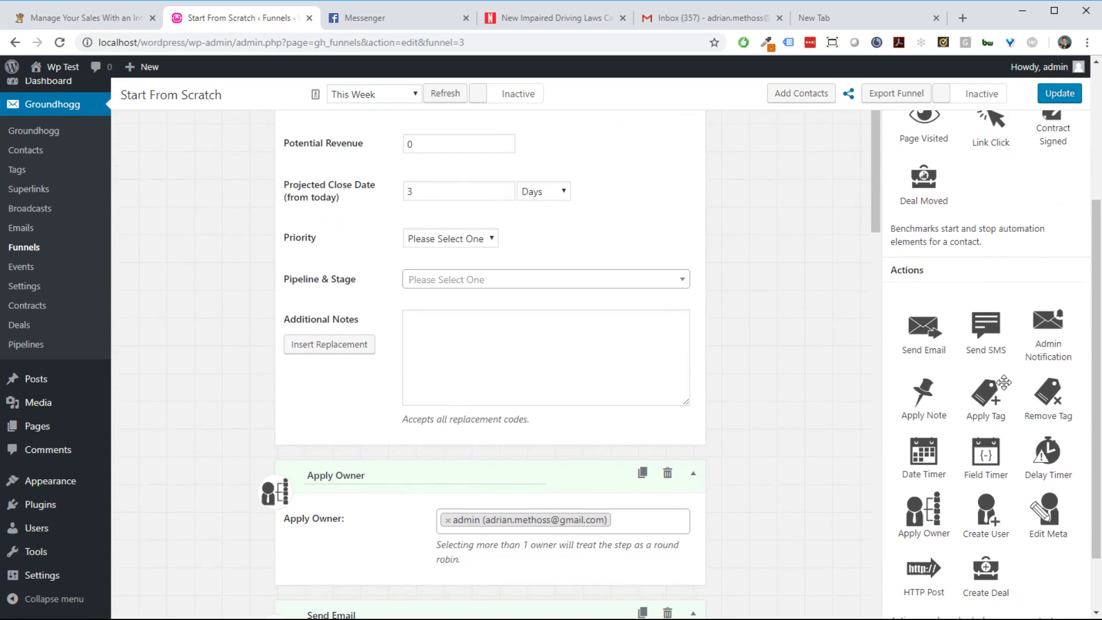
{"action": "scroll", "coordinate": [1008, 408], "scroll_direction": "up", "scroll_amount": 3}
{"action": "scroll", "coordinate": [1008, 476], "scroll_direction": "down", "scroll_amount": 4}
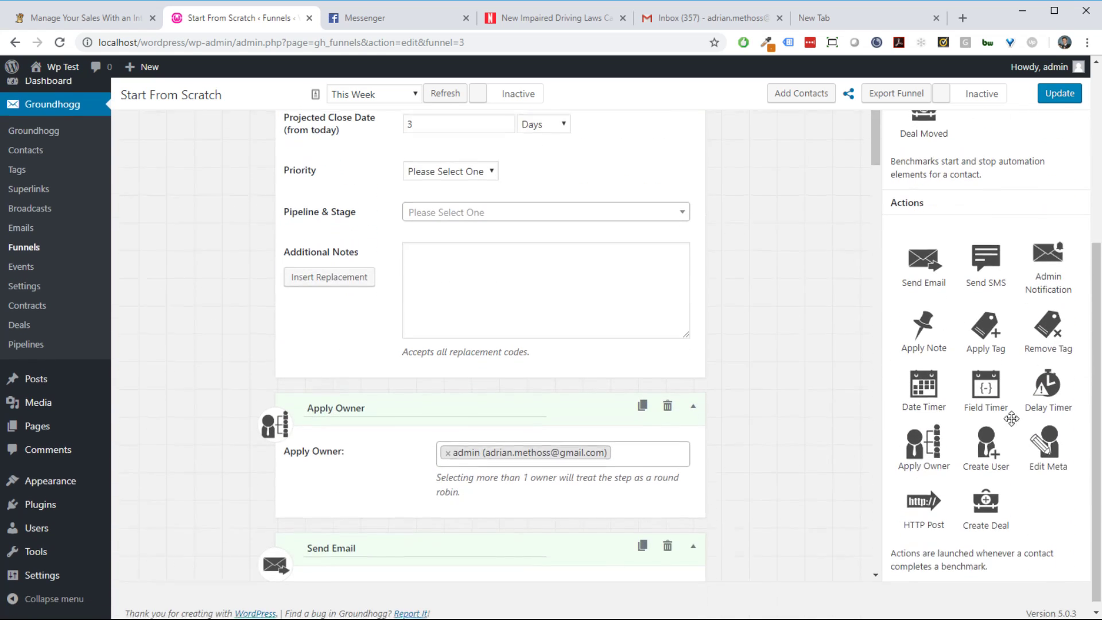
{"action": "scroll", "coordinate": [1019, 517], "scroll_direction": "up", "scroll_amount": 5}
{"action": "scroll", "coordinate": [976, 402], "scroll_direction": "down", "scroll_amount": 2}
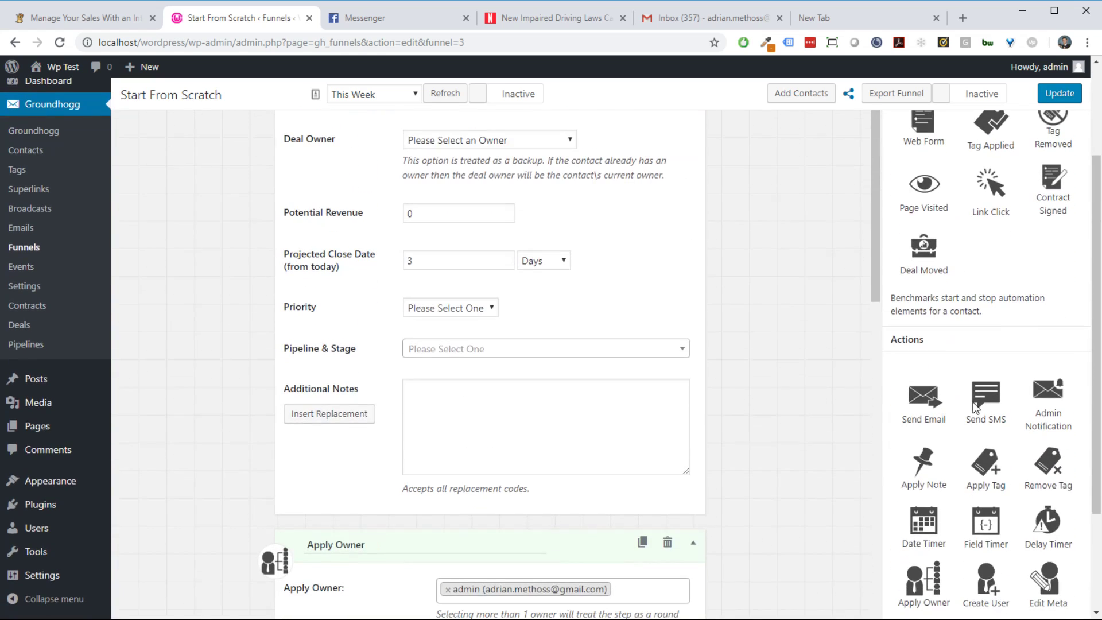
{"action": "scroll", "coordinate": [1045, 414], "scroll_direction": "down", "scroll_amount": 1}
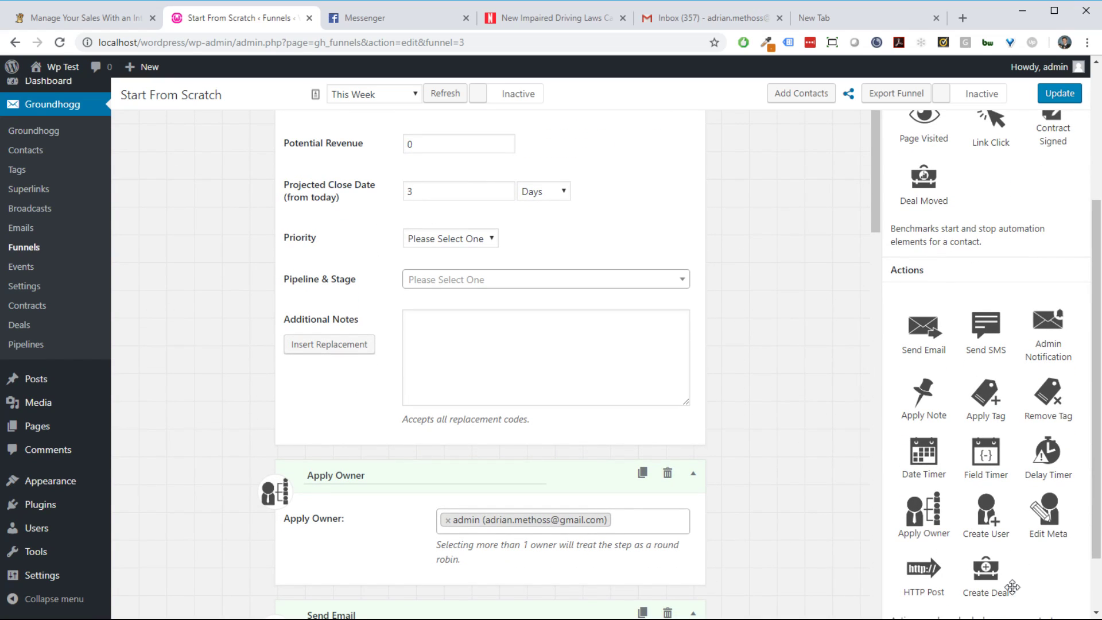
{"action": "scroll", "coordinate": [1005, 587], "scroll_direction": "up", "scroll_amount": 1}
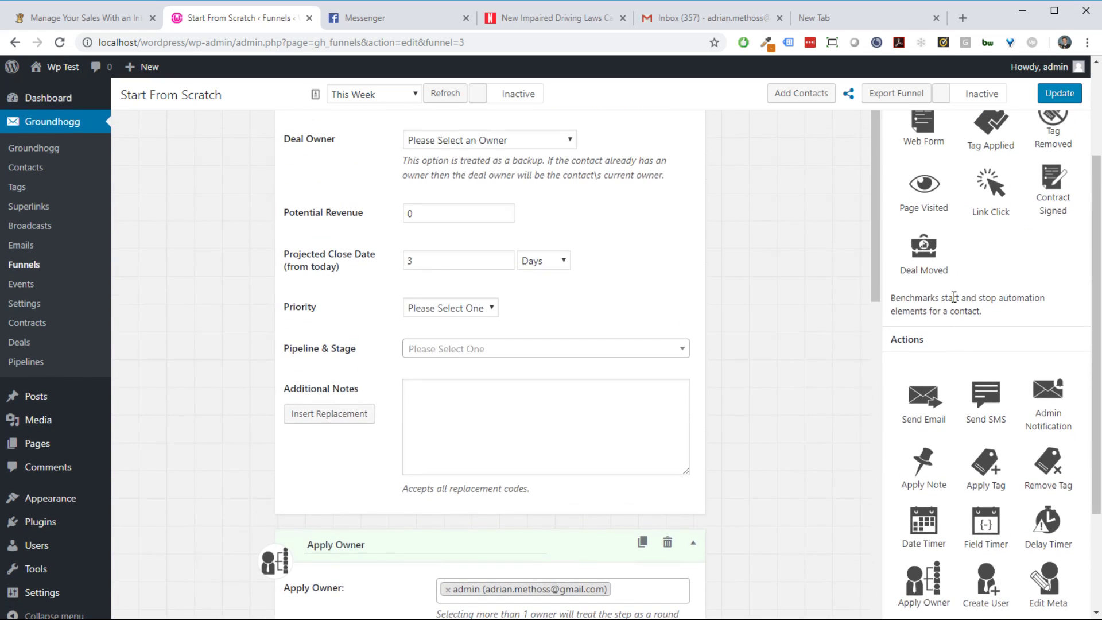
{"action": "scroll", "coordinate": [855, 449], "scroll_direction": "up", "scroll_amount": 3}
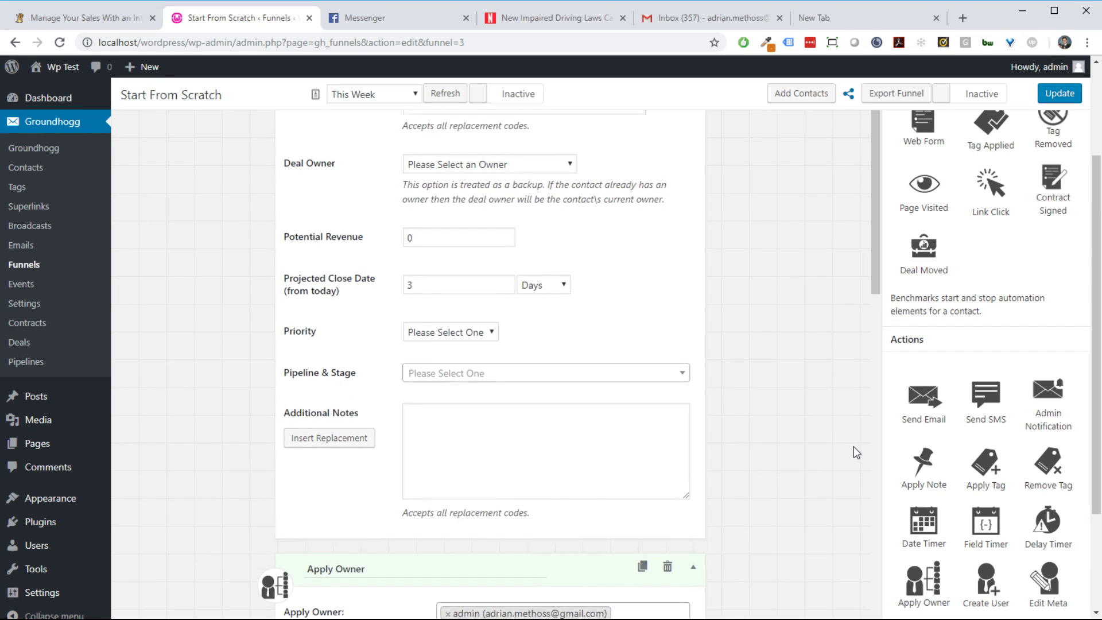
{"action": "scroll", "coordinate": [835, 448], "scroll_direction": "down", "scroll_amount": 2}
{"action": "scroll", "coordinate": [847, 451], "scroll_direction": "up", "scroll_amount": 1}
{"action": "scroll", "coordinate": [848, 449], "scroll_direction": "down", "scroll_amount": 1}
{"action": "scroll", "coordinate": [847, 449], "scroll_direction": "up", "scroll_amount": 3}
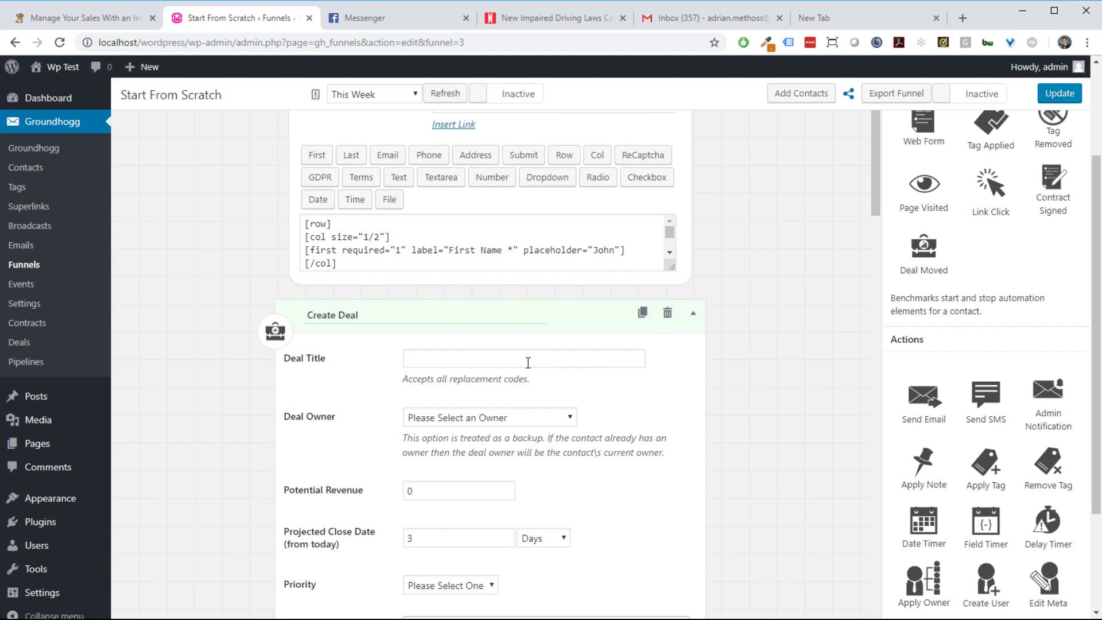
{"action": "scroll", "coordinate": [769, 402], "scroll_direction": "down", "scroll_amount": 1}
{"action": "left_click", "coordinate": [538, 290]}
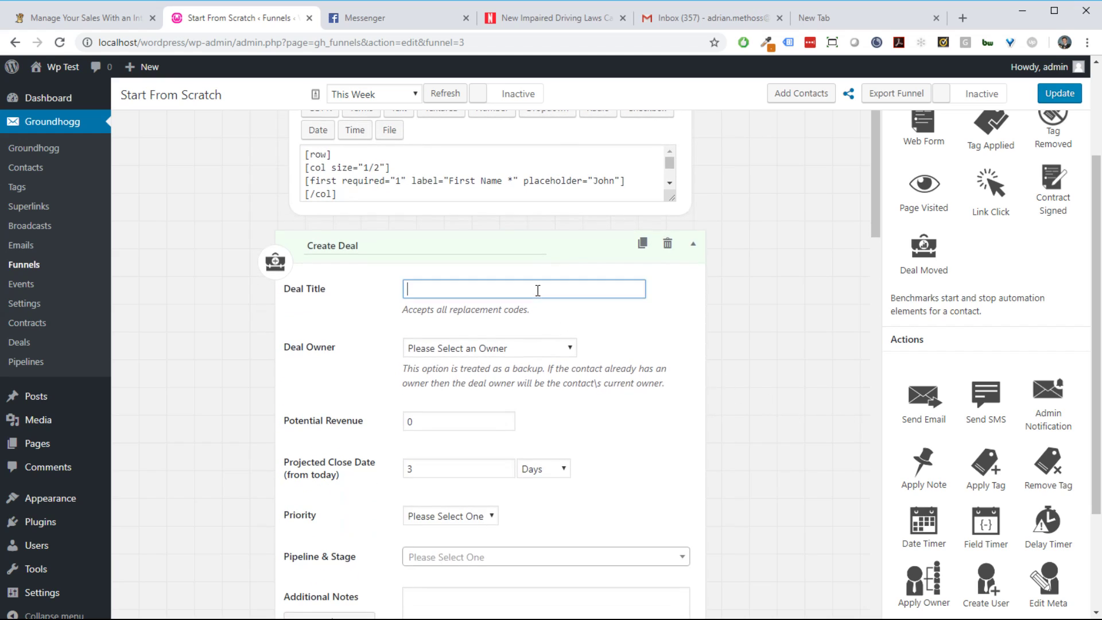
{"action": "type", "text": "{first} {last} web design"}
{"action": "left_click", "coordinate": [409, 313]}
Step: Set the deal owner to the admin user and remove an extra Apply Owner step
{"action": "scroll", "coordinate": [868, 438], "scroll_direction": "down", "scroll_amount": 1}
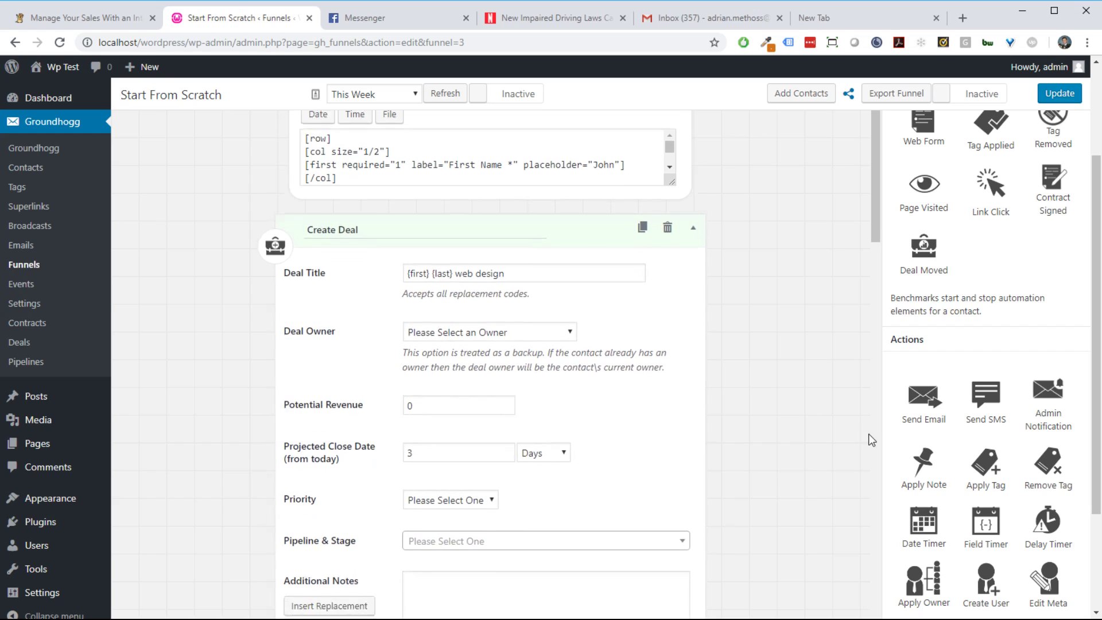
{"action": "left_click", "coordinate": [493, 281]}
{"action": "left_click", "coordinate": [492, 310]}
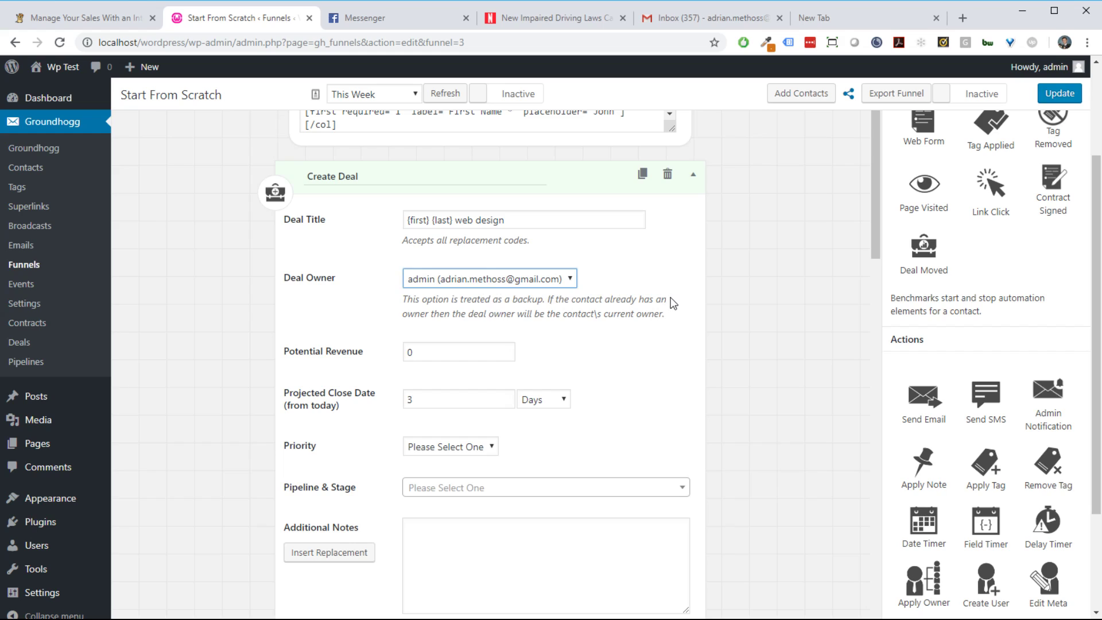
{"action": "left_click", "coordinate": [816, 355]}
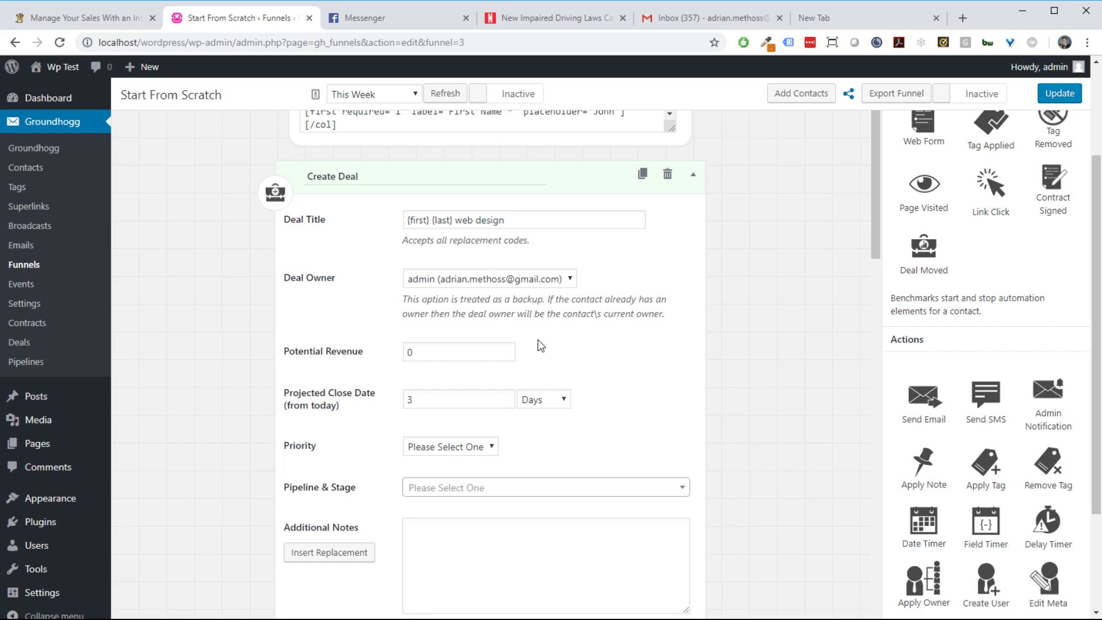
{"action": "left_click_drag", "start_coordinate": [940, 592], "coordinate": [545, 177]}
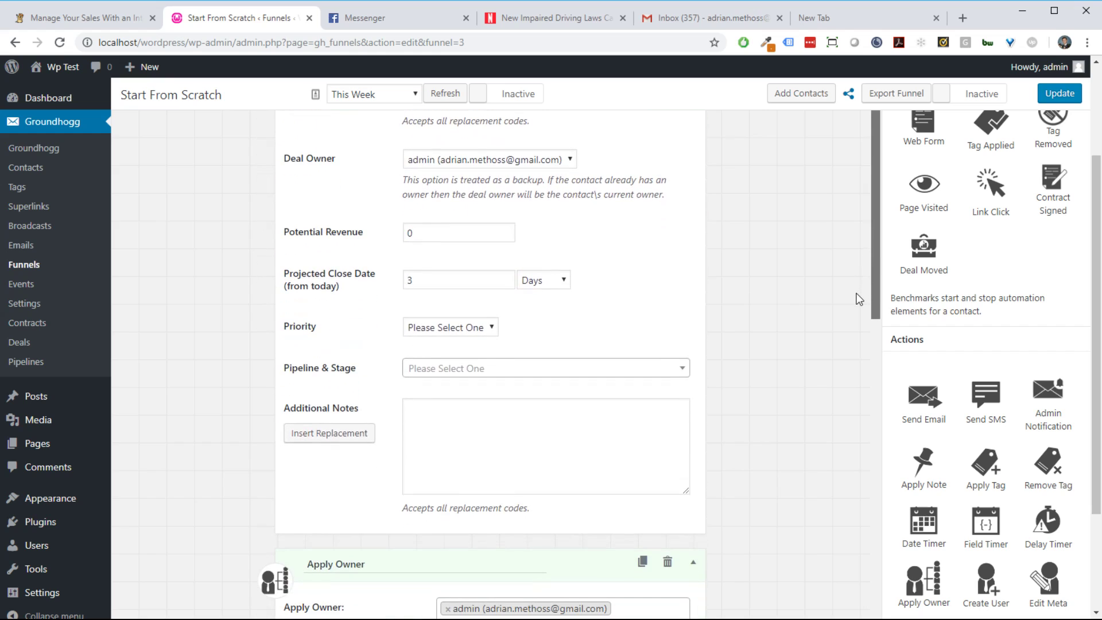
{"action": "left_click", "coordinate": [668, 562]}
{"action": "left_click", "coordinate": [620, 122]}
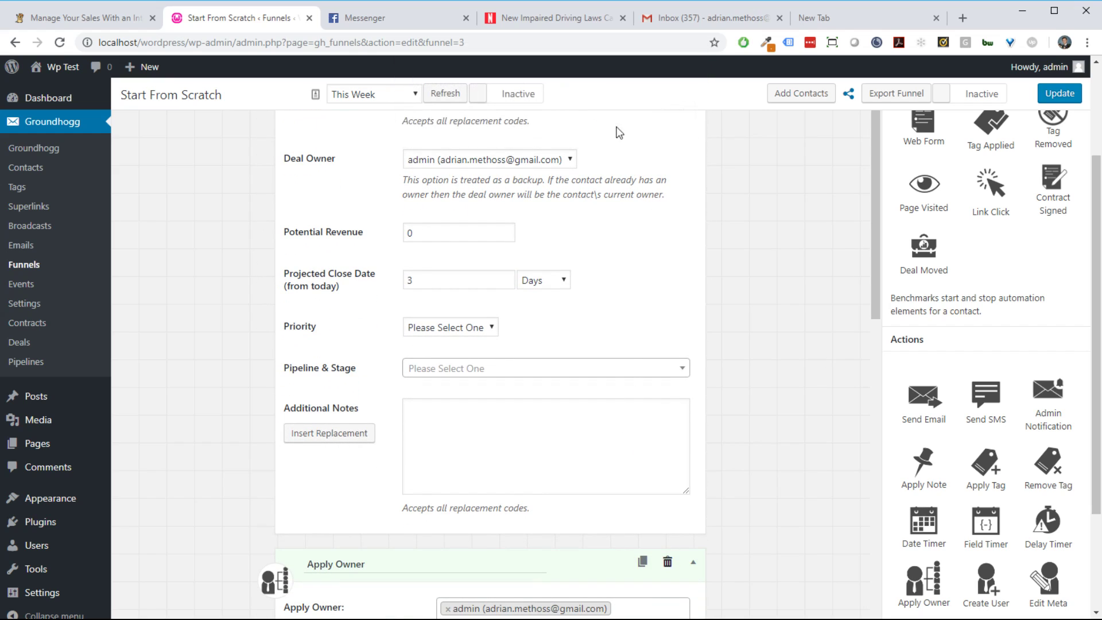
Step: Set potential revenue to 600, close date to 3 Weeks, and priority to Medium
{"action": "scroll", "coordinate": [508, 371], "scroll_direction": "up", "scroll_amount": 2}
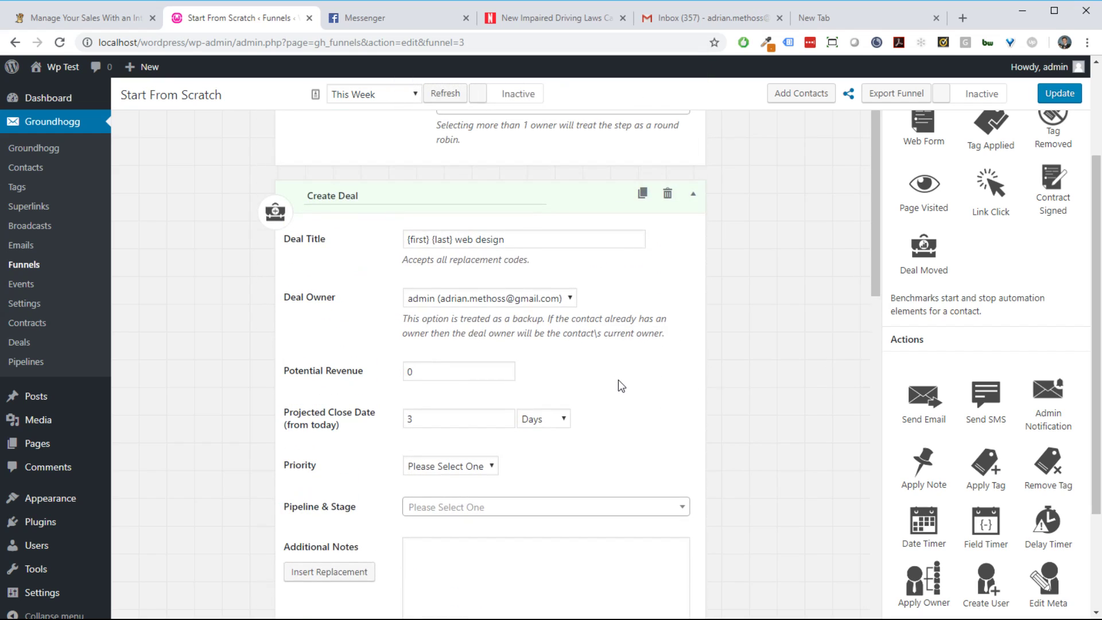
{"action": "left_click_drag", "start_coordinate": [439, 374], "coordinate": [402, 384]}
{"action": "type", "text": "600"}
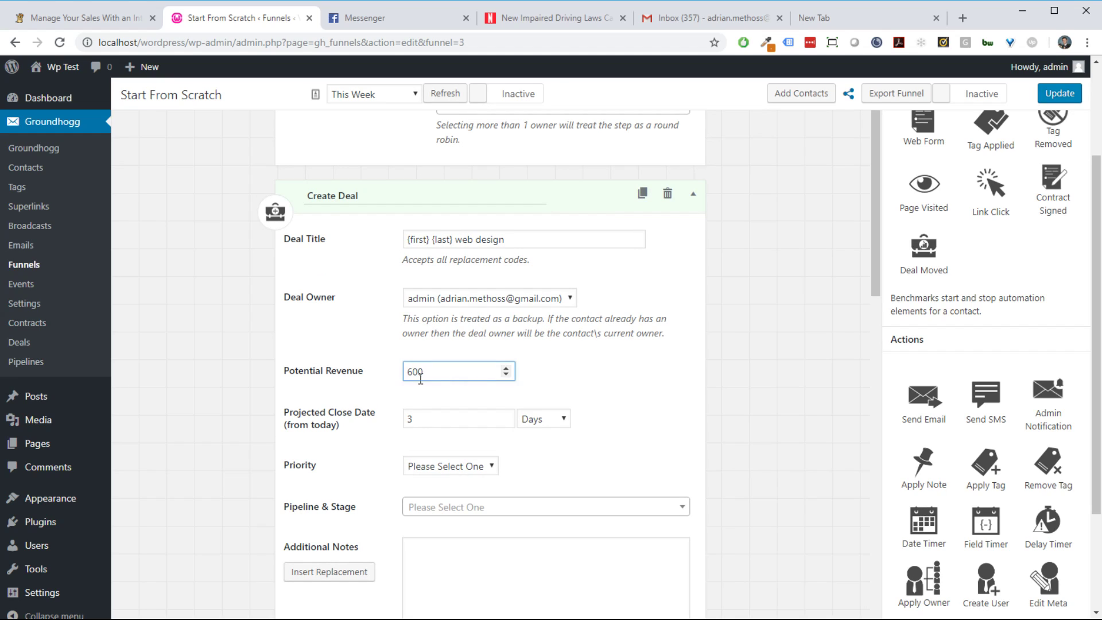
{"action": "left_click", "coordinate": [483, 420]}
{"action": "scroll", "coordinate": [573, 399], "scroll_direction": "down", "scroll_amount": 2}
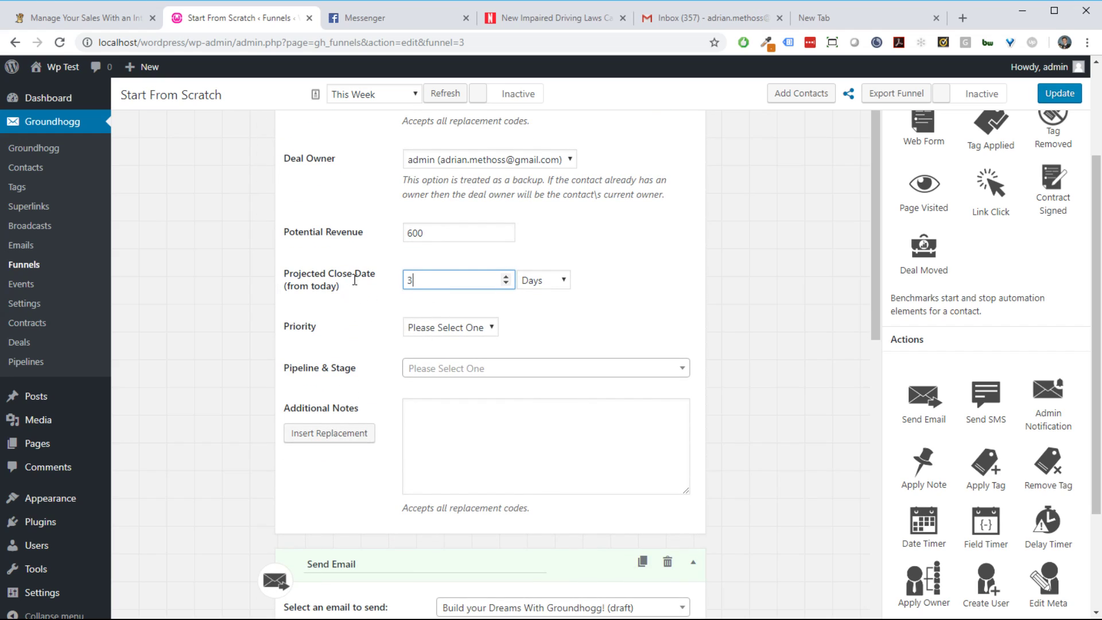
{"action": "left_click", "coordinate": [530, 281]}
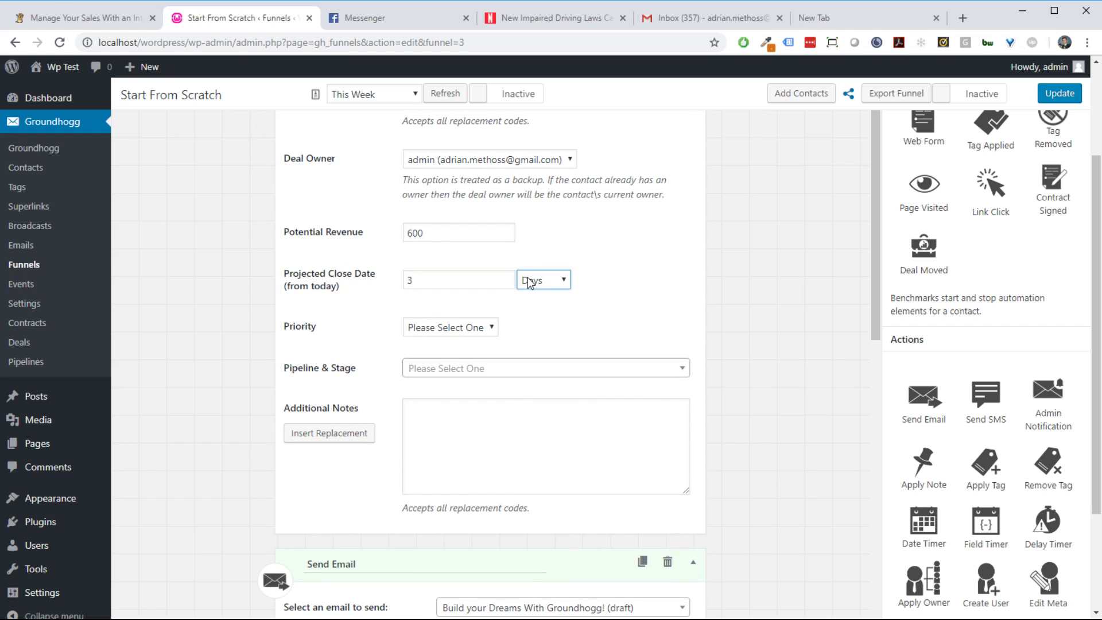
{"action": "left_click", "coordinate": [543, 292]}
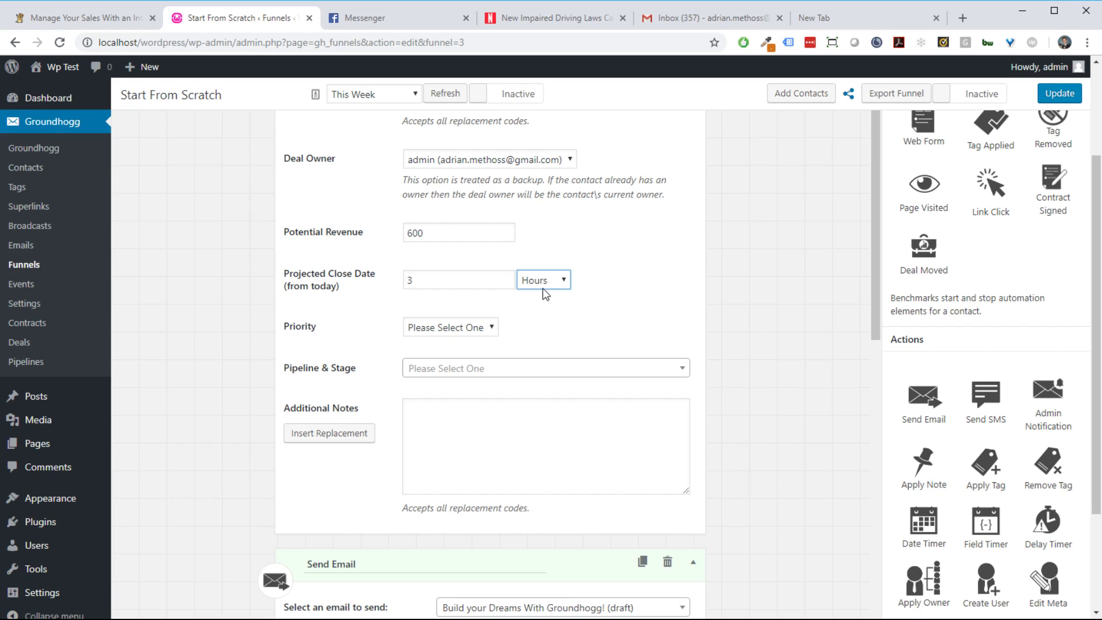
{"action": "left_click", "coordinate": [547, 343]}
{"action": "left_click", "coordinate": [486, 333]}
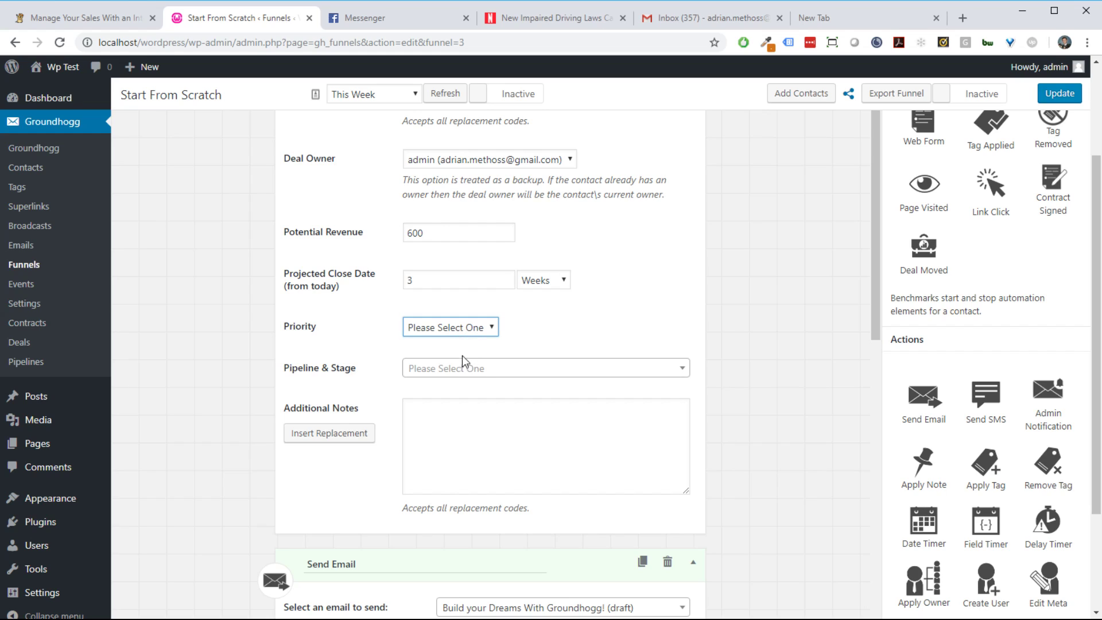
{"action": "left_click", "coordinate": [476, 375]}
Step: Put new deals in the Proposal stage and add {phone_ext} to the additional notes
{"action": "left_click", "coordinate": [561, 370]}
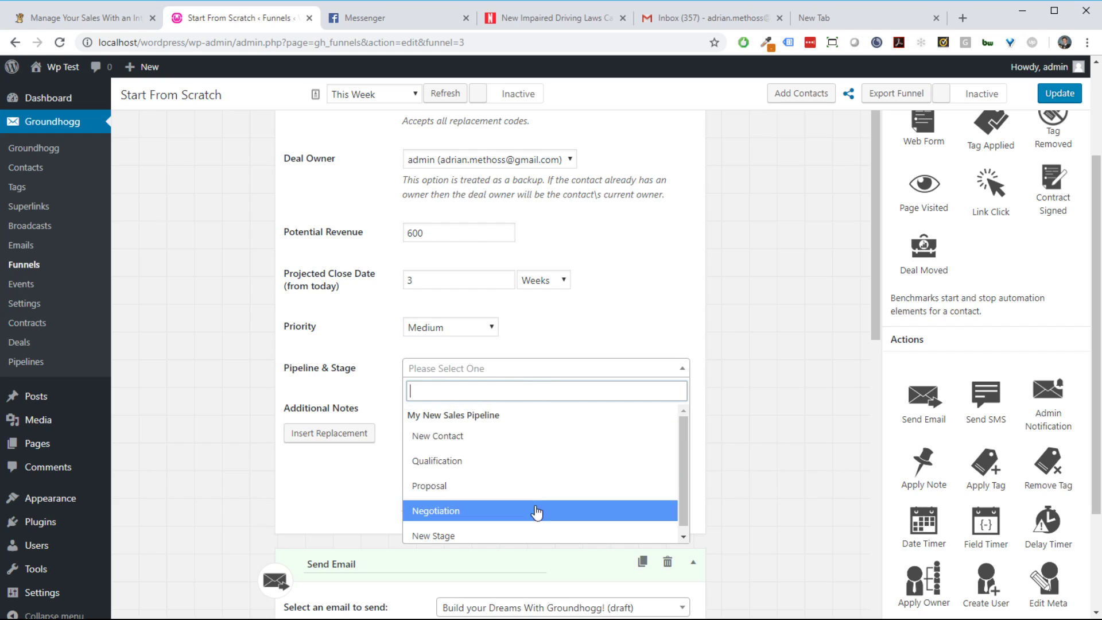
{"action": "left_click", "coordinate": [534, 487]}
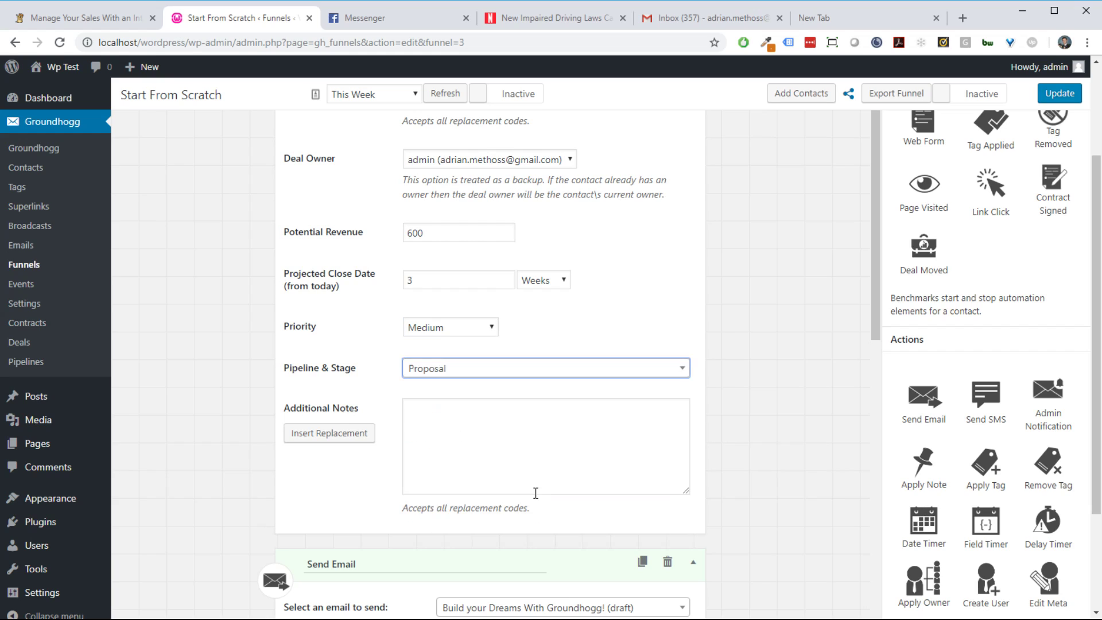
{"action": "left_click", "coordinate": [617, 455]}
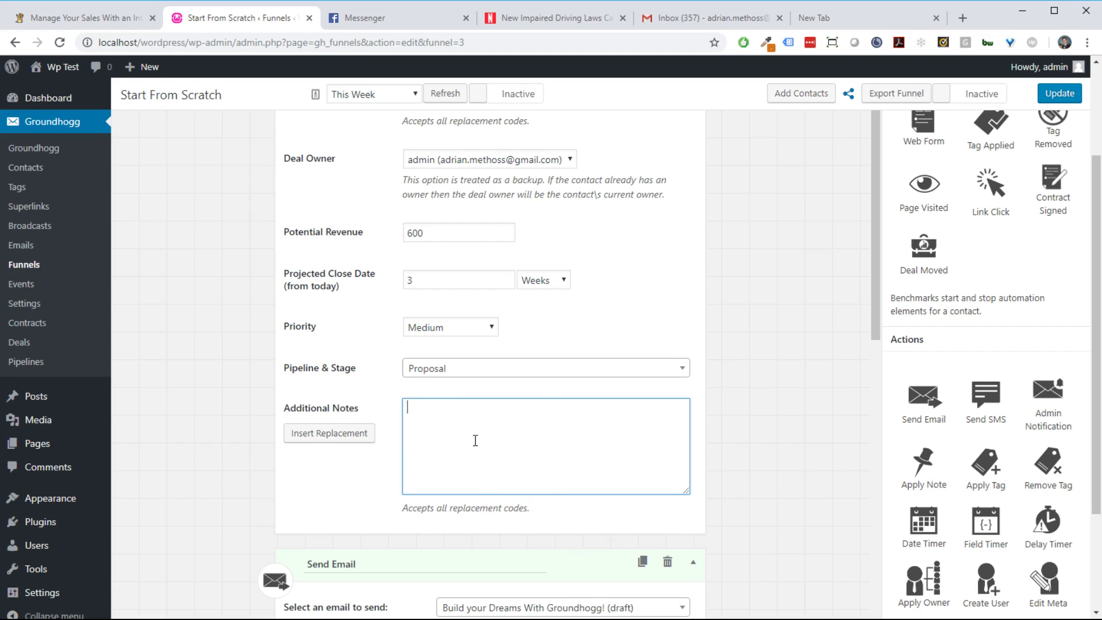
{"action": "left_click", "coordinate": [361, 434]}
{"action": "triple_click", "coordinate": [371, 336]}
{"action": "key", "text": "ctrl+c"}
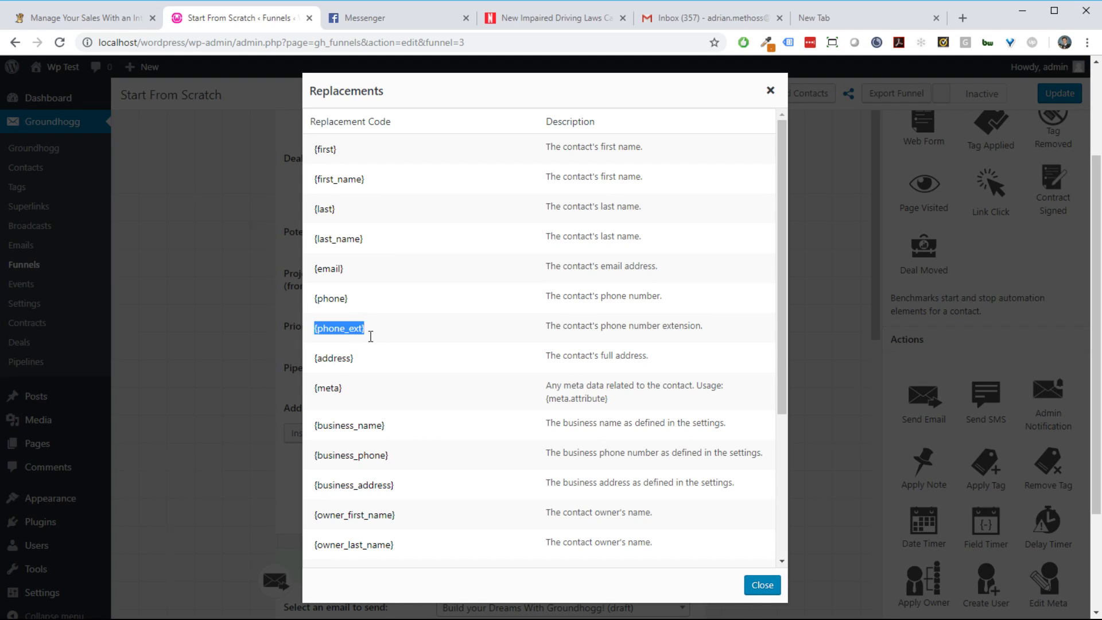
{"action": "left_click", "coordinate": [763, 585]}
{"action": "left_click", "coordinate": [508, 462]}
{"action": "key", "text": "ctrl+v"}
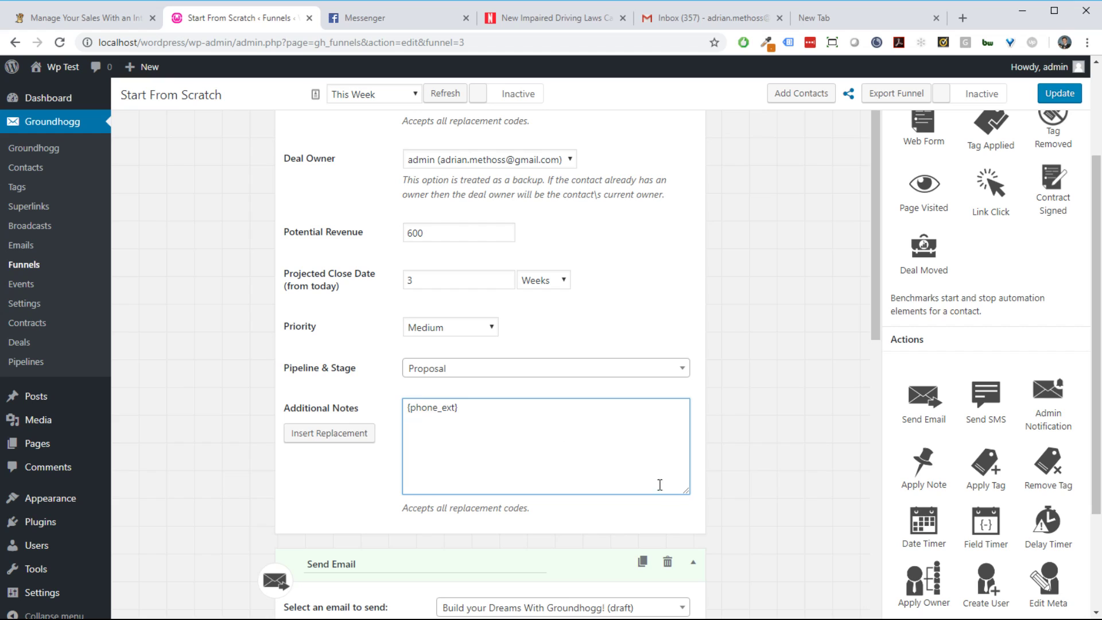
Step: Set the Deal Moved trigger to fire on the New Contact stage
{"action": "scroll", "coordinate": [639, 460], "scroll_direction": "up", "scroll_amount": 7}
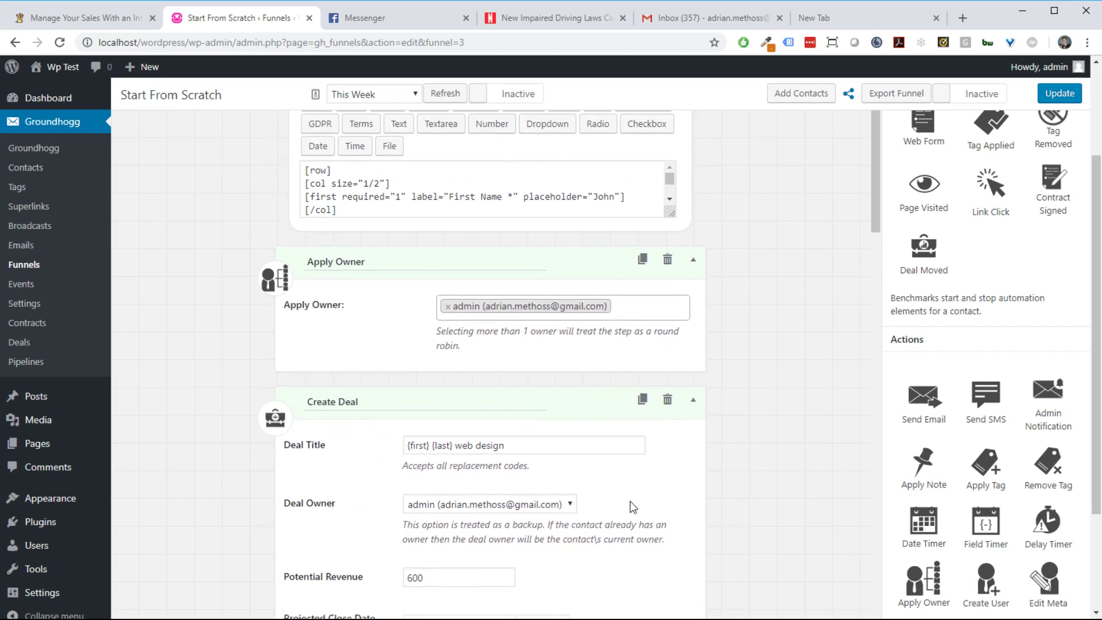
{"action": "scroll", "coordinate": [632, 498], "scroll_direction": "down", "scroll_amount": 7}
{"action": "scroll", "coordinate": [633, 498], "scroll_direction": "up", "scroll_amount": 1}
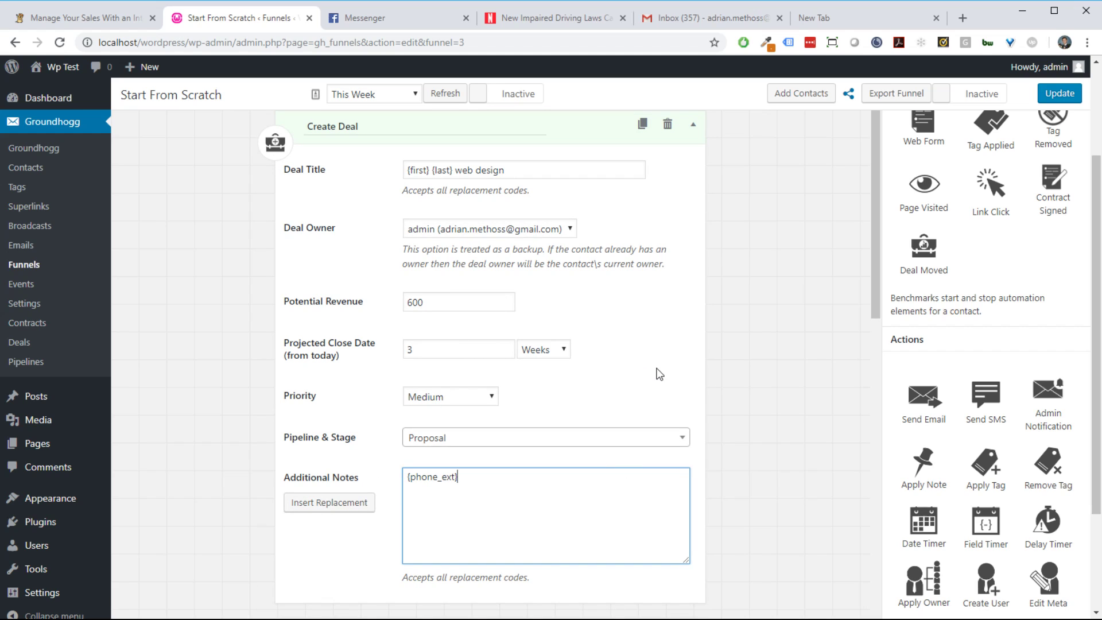
{"action": "scroll", "coordinate": [664, 374], "scroll_direction": "down", "scroll_amount": 3}
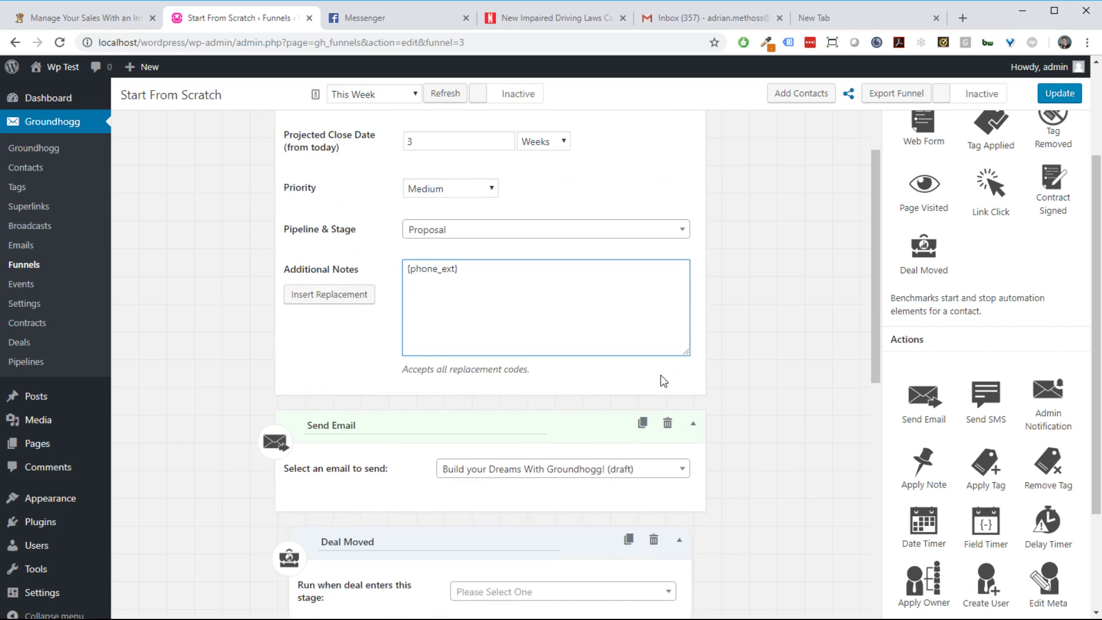
{"action": "scroll", "coordinate": [676, 366], "scroll_direction": "down", "scroll_amount": 3}
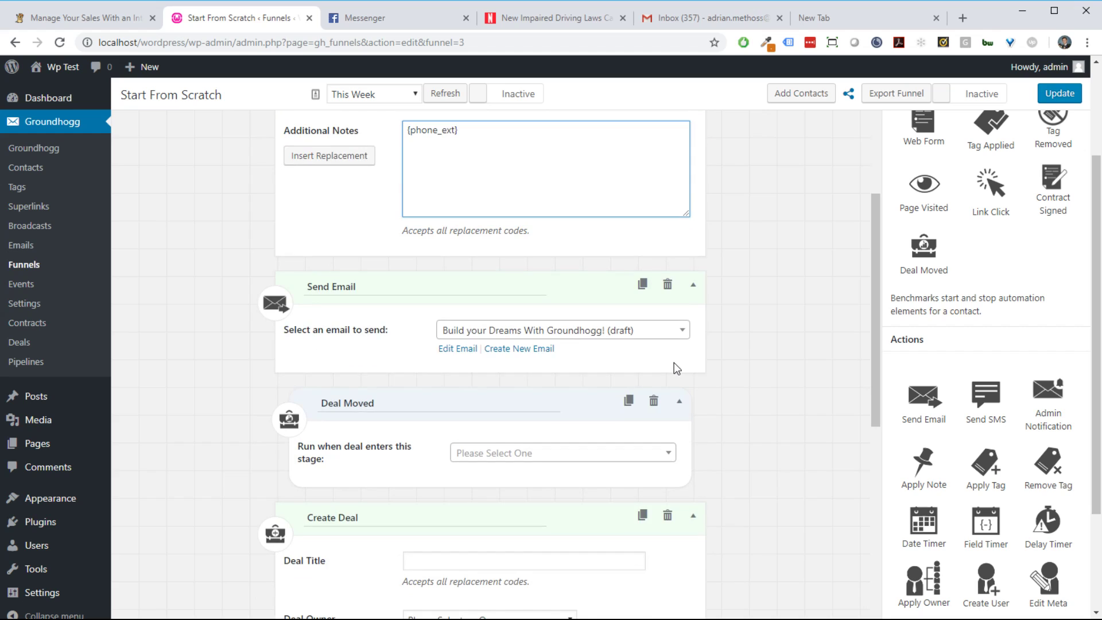
{"action": "scroll", "coordinate": [822, 388], "scroll_direction": "up", "scroll_amount": 1}
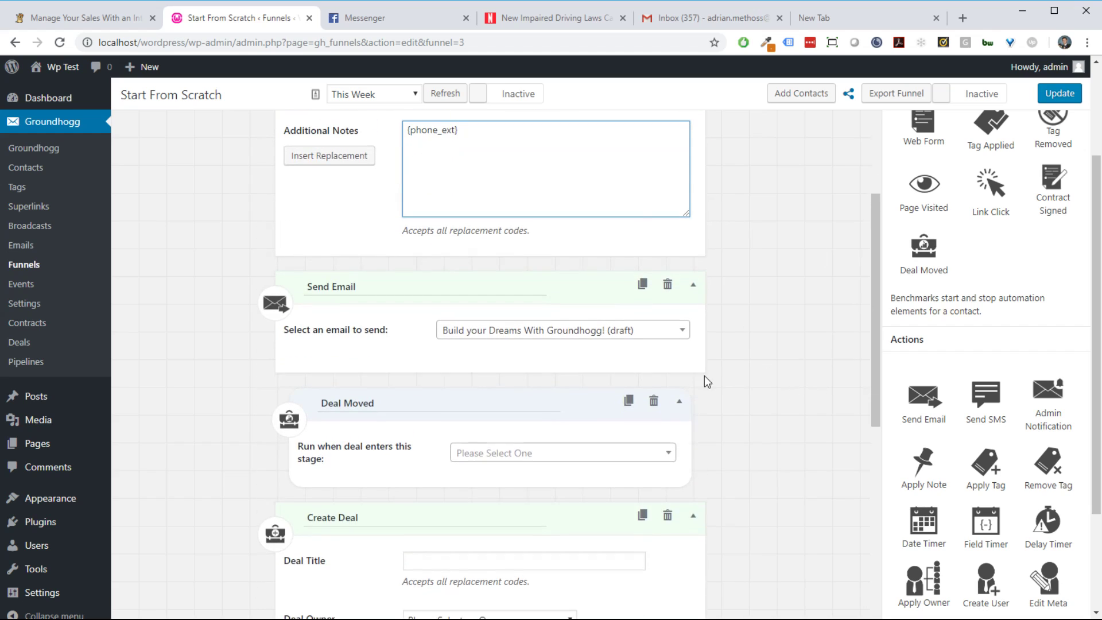
{"action": "scroll", "coordinate": [728, 425], "scroll_direction": "down", "scroll_amount": 3}
{"action": "left_click", "coordinate": [465, 314]}
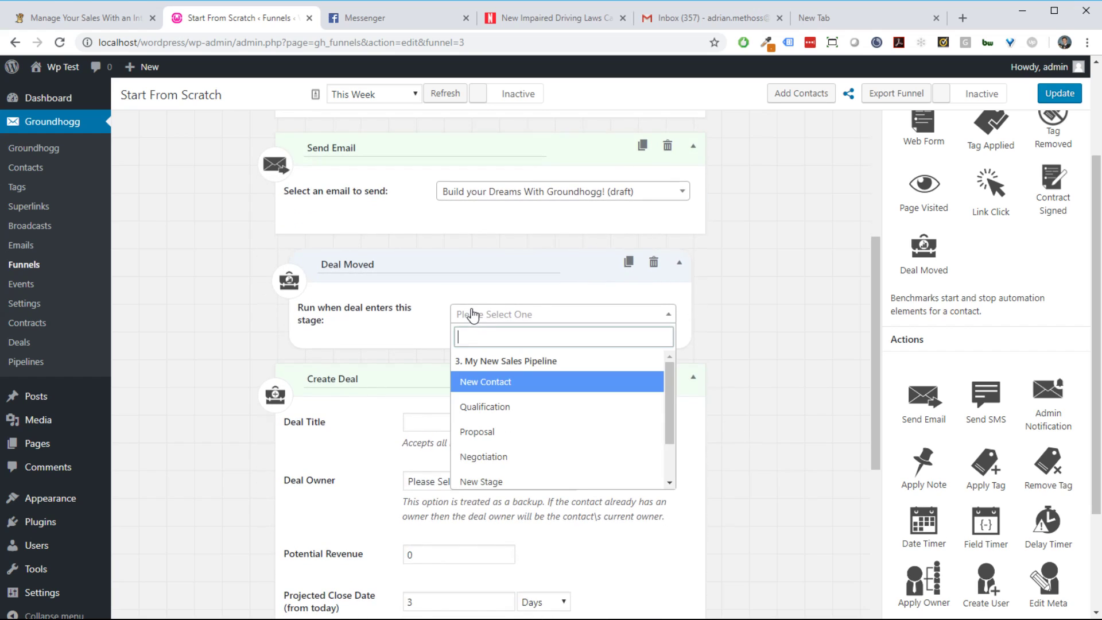
{"action": "scroll", "coordinate": [519, 394], "scroll_direction": "down", "scroll_amount": 2}
{"action": "scroll", "coordinate": [536, 423], "scroll_direction": "up", "scroll_amount": 2}
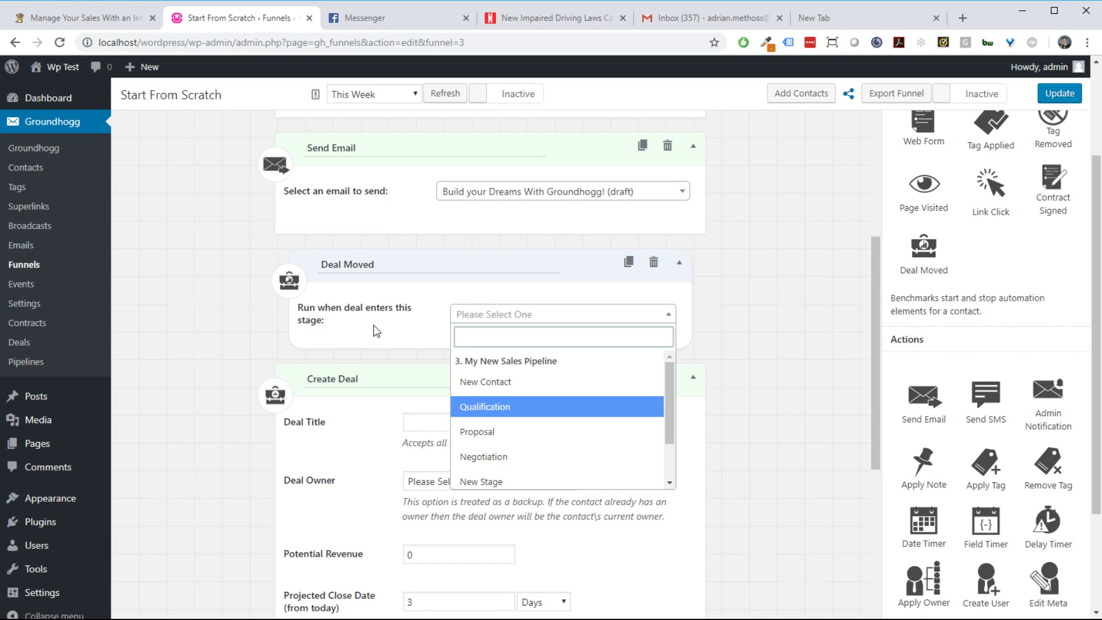
{"action": "left_click", "coordinate": [503, 381]}
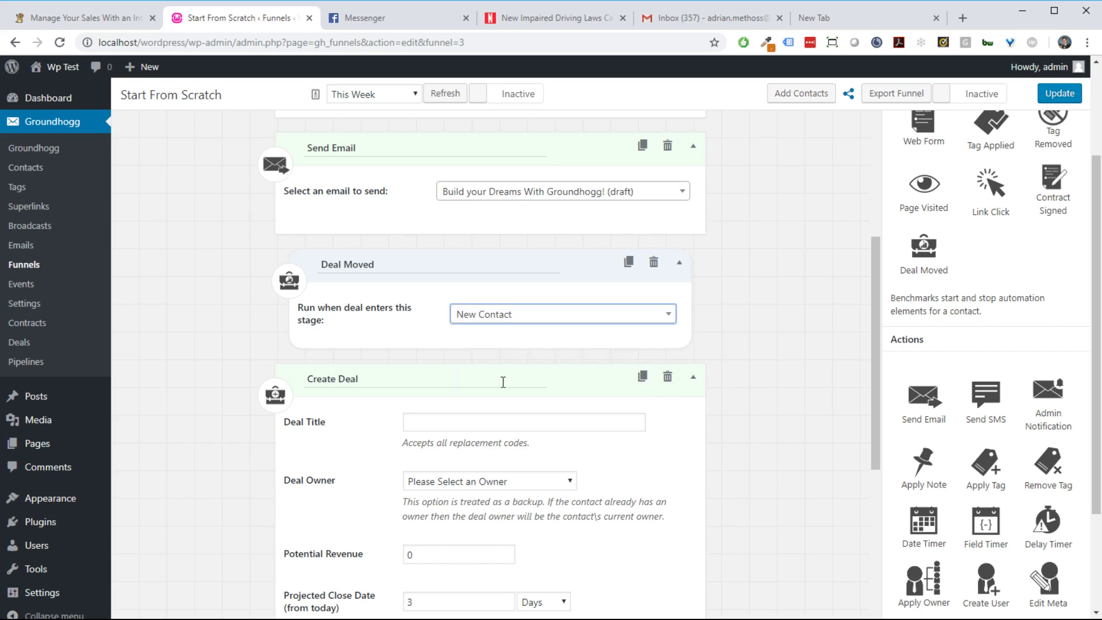
Step: Duplicate the Deal Moved step and set the copies to Qualification, Proposal and New Stage
{"action": "triple_click", "coordinate": [630, 264]}
{"action": "scroll", "coordinate": [758, 349], "scroll_direction": "down", "scroll_amount": 1}
{"action": "left_click", "coordinate": [592, 365]}
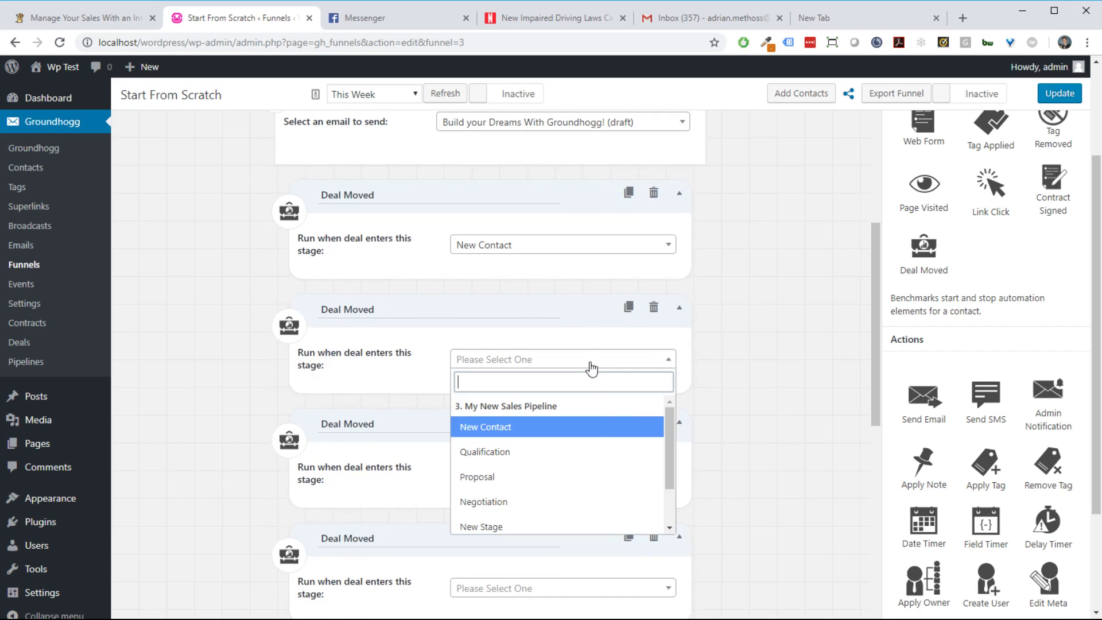
{"action": "left_click", "coordinate": [599, 450]}
{"action": "scroll", "coordinate": [824, 437], "scroll_direction": "down", "scroll_amount": 2}
{"action": "left_click", "coordinate": [560, 342]}
{"action": "left_click", "coordinate": [568, 453]}
{"action": "left_click", "coordinate": [566, 450]}
{"action": "left_click", "coordinate": [568, 436]}
{"action": "left_click", "coordinate": [706, 458]}
Step: Add Send Email steps between the Deal Moved triggers and review the funnel
{"action": "left_click_drag", "start_coordinate": [925, 396], "coordinate": [687, 399]}
{"action": "left_click_drag", "start_coordinate": [926, 402], "coordinate": [549, 177]}
{"action": "scroll", "coordinate": [765, 329], "scroll_direction": "up", "scroll_amount": 2}
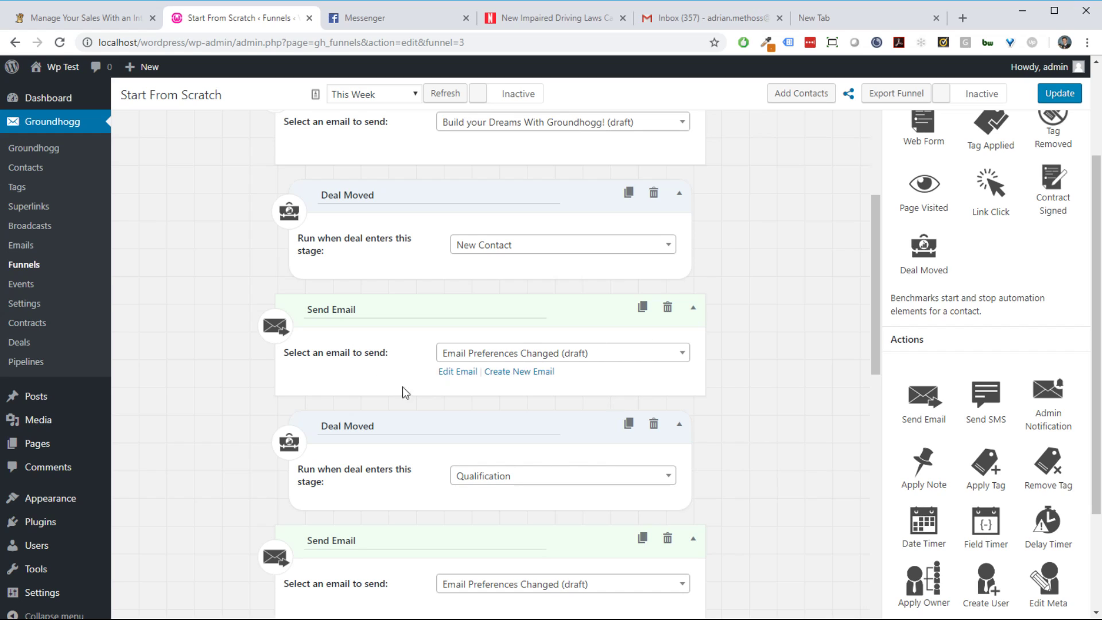
{"action": "scroll", "coordinate": [399, 391], "scroll_direction": "down", "scroll_amount": 1}
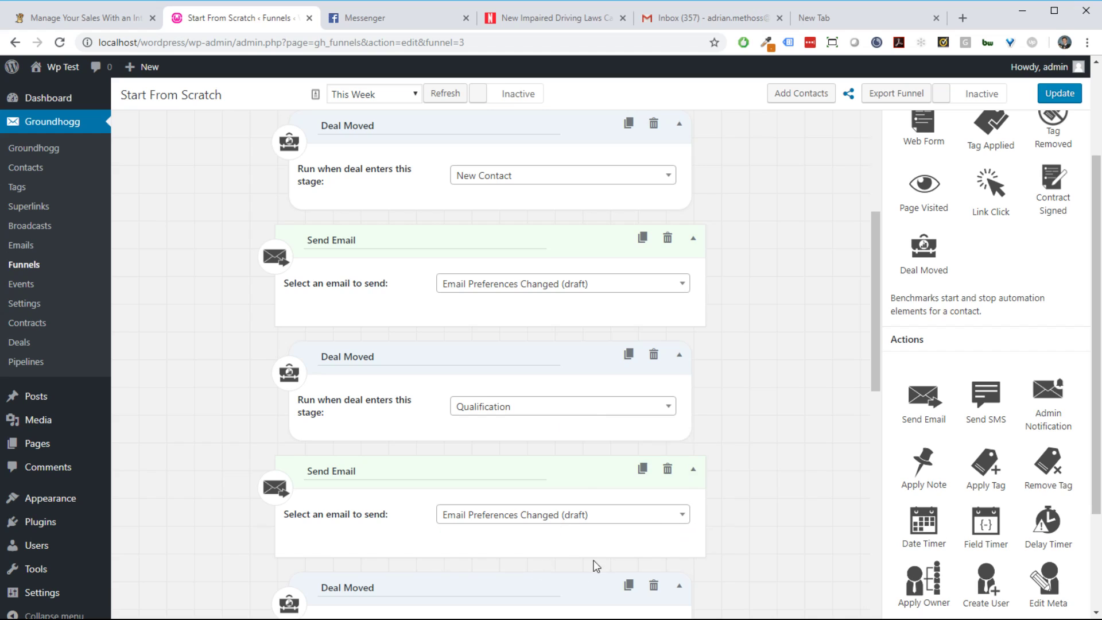
{"action": "scroll", "coordinate": [693, 512], "scroll_direction": "down", "scroll_amount": 2}
{"action": "scroll", "coordinate": [696, 524], "scroll_direction": "up", "scroll_amount": 1}
{"action": "scroll", "coordinate": [697, 524], "scroll_direction": "down", "scroll_amount": 2}
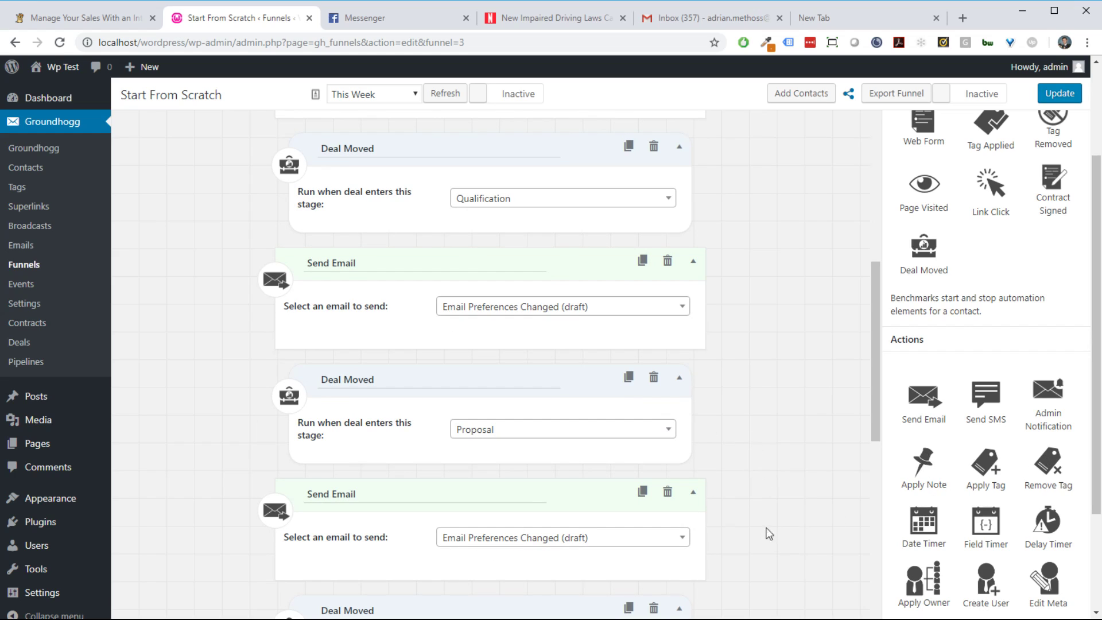
{"action": "scroll", "coordinate": [768, 485], "scroll_direction": "up", "scroll_amount": 10}
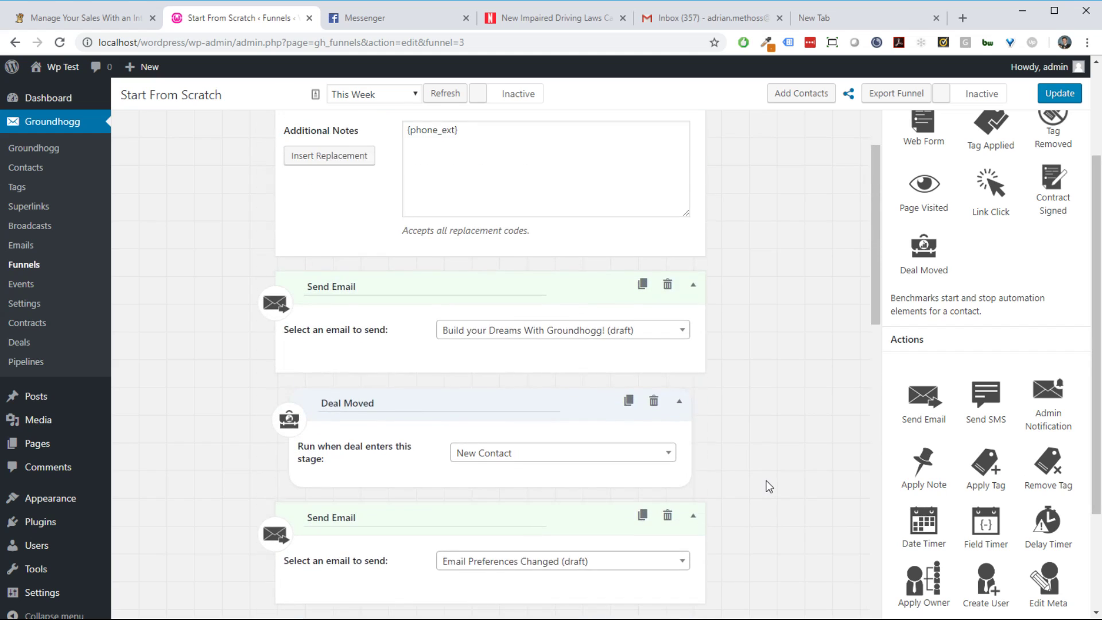
{"action": "scroll", "coordinate": [769, 487], "scroll_direction": "up", "scroll_amount": 5}
{"action": "scroll", "coordinate": [771, 488], "scroll_direction": "down", "scroll_amount": 9}
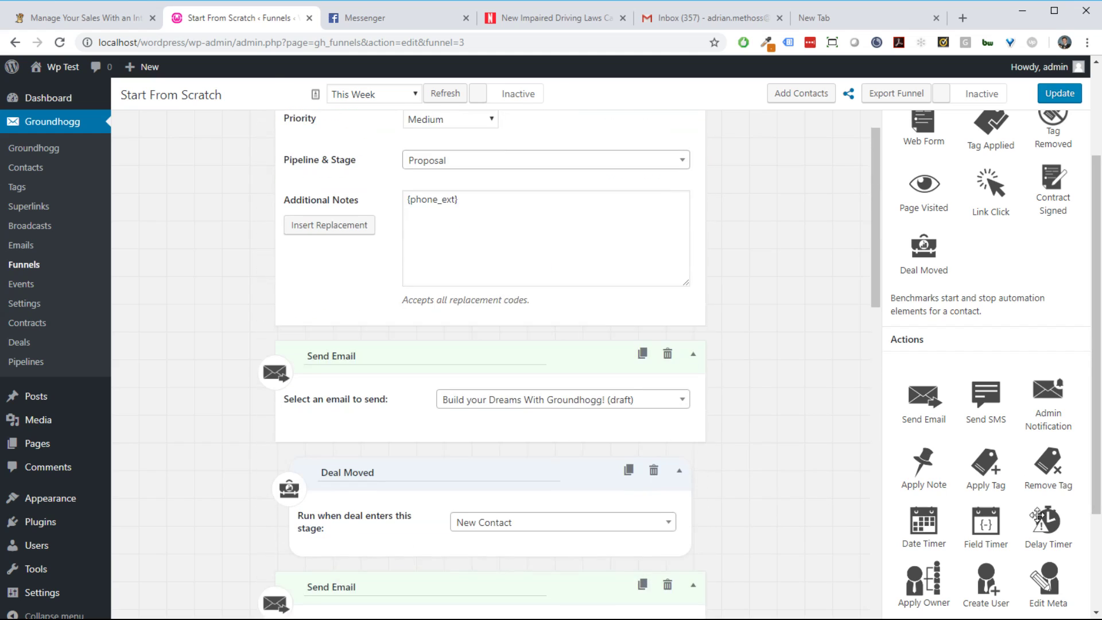
{"action": "scroll", "coordinate": [811, 461], "scroll_direction": "up", "scroll_amount": 6}
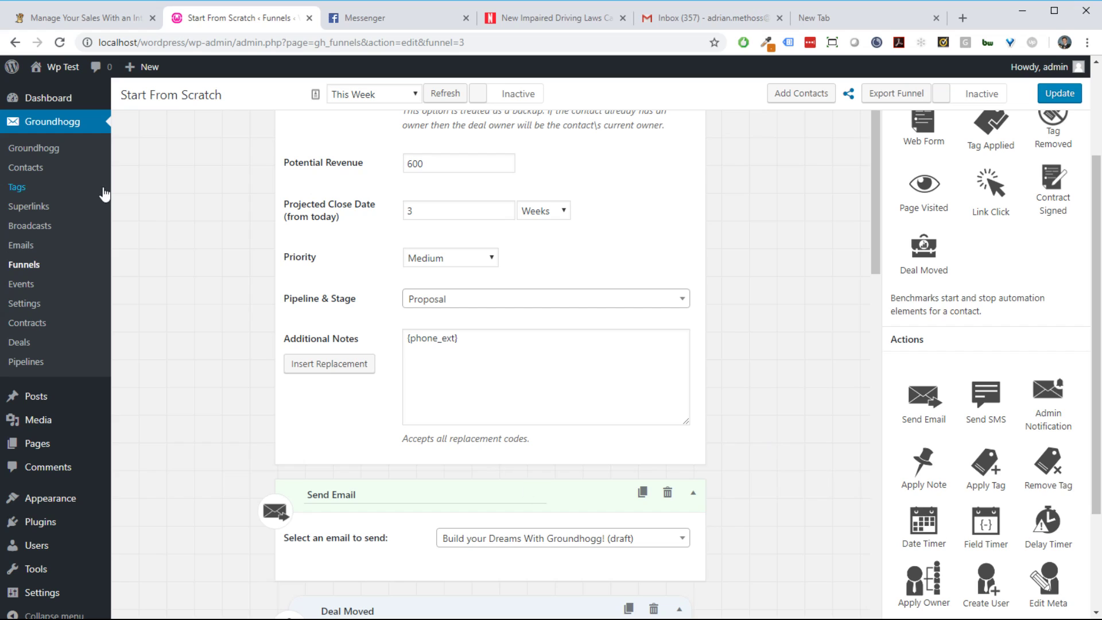
Step: On the dashboard, show the Pipeline Breakdown report for My New Sales Pipeline
{"action": "left_click", "coordinate": [55, 98]}
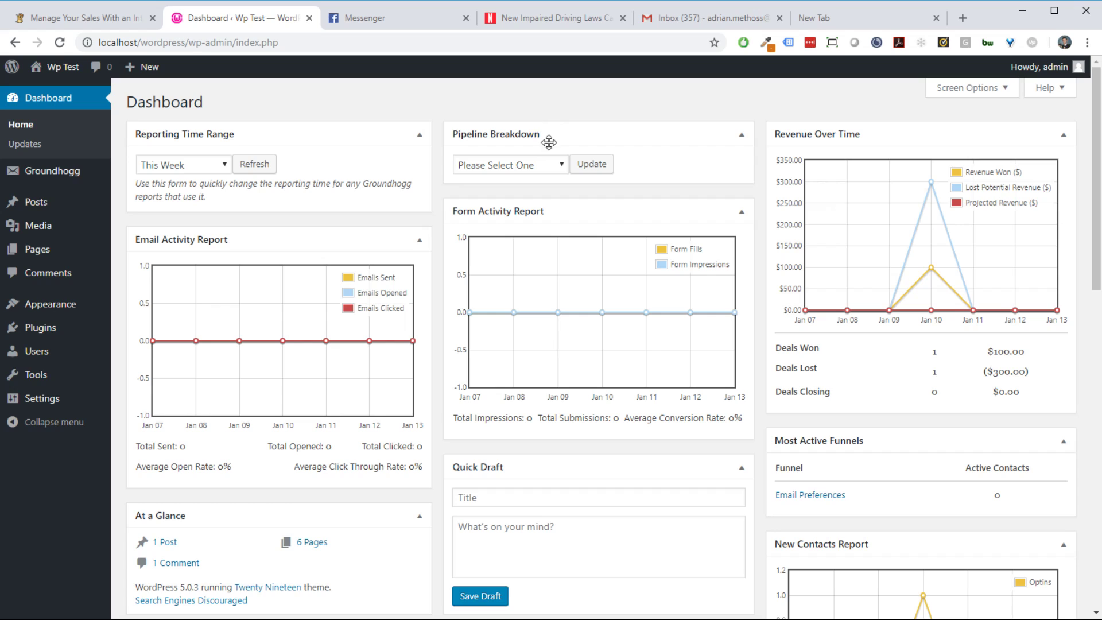
{"action": "left_click", "coordinate": [534, 165]}
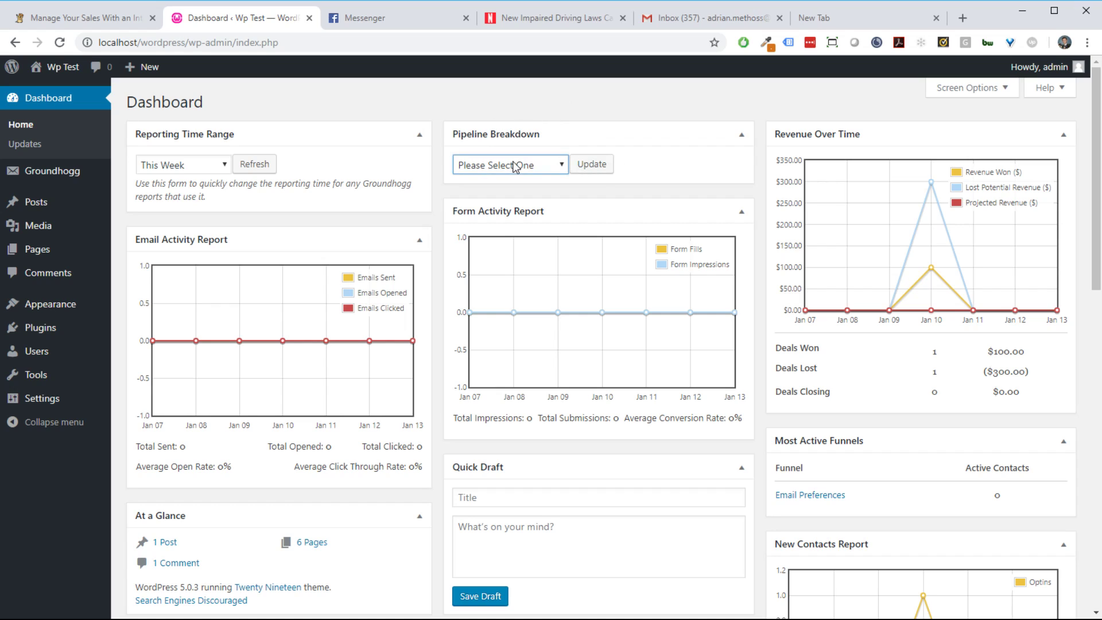
{"action": "left_click", "coordinate": [520, 196]}
{"action": "left_click", "coordinate": [587, 167]}
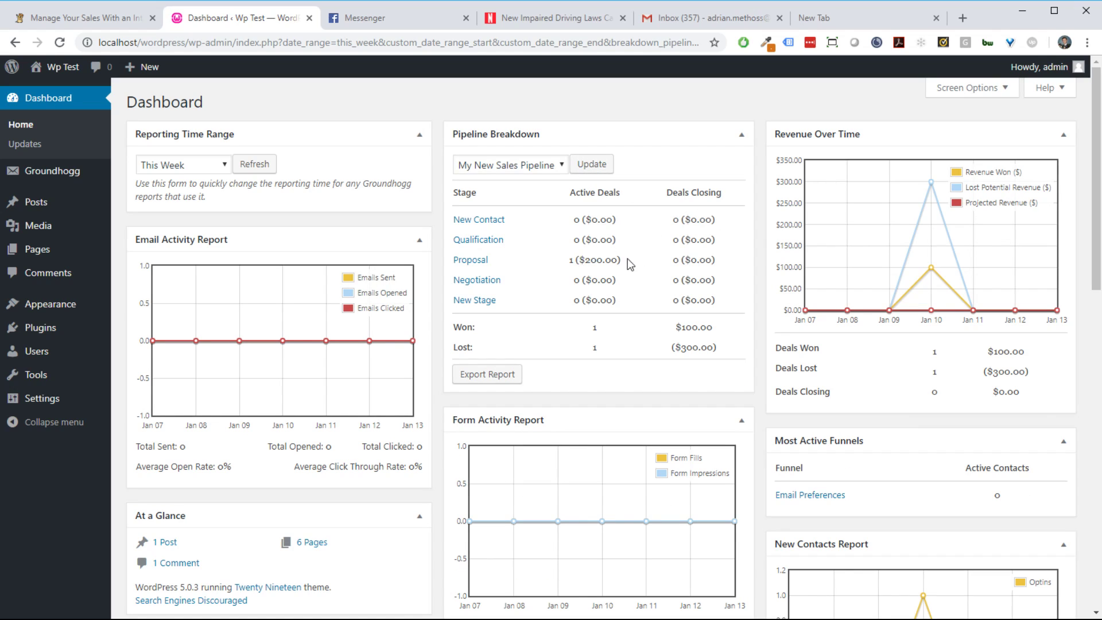
Step: Set the reporting time range to This Month, refresh, and check the Proposal deal values
{"action": "left_click", "coordinate": [185, 167]}
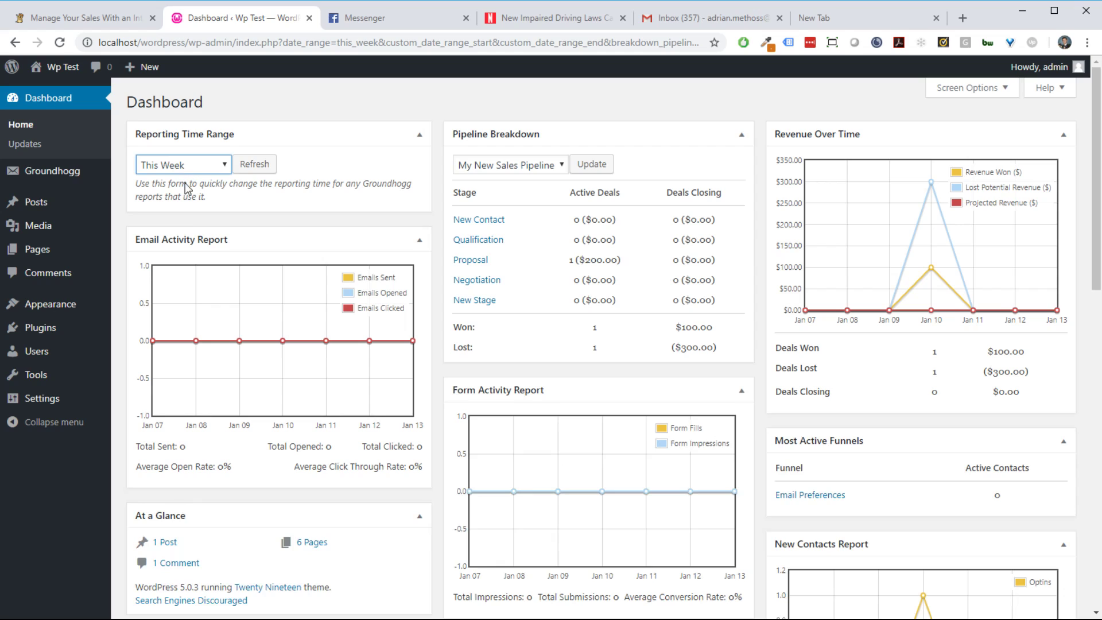
{"action": "left_click", "coordinate": [195, 267]}
{"action": "left_click", "coordinate": [254, 165]}
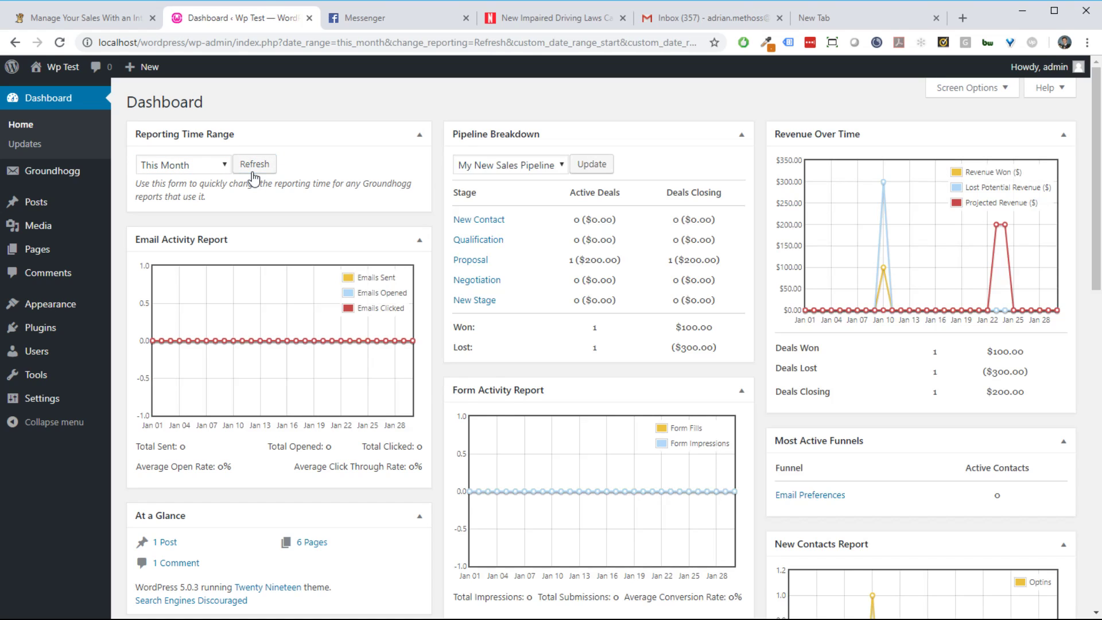
{"action": "left_click_drag", "start_coordinate": [569, 264], "coordinate": [721, 263]}
{"action": "left_click", "coordinate": [621, 263]}
{"action": "left_click", "coordinate": [729, 266]}
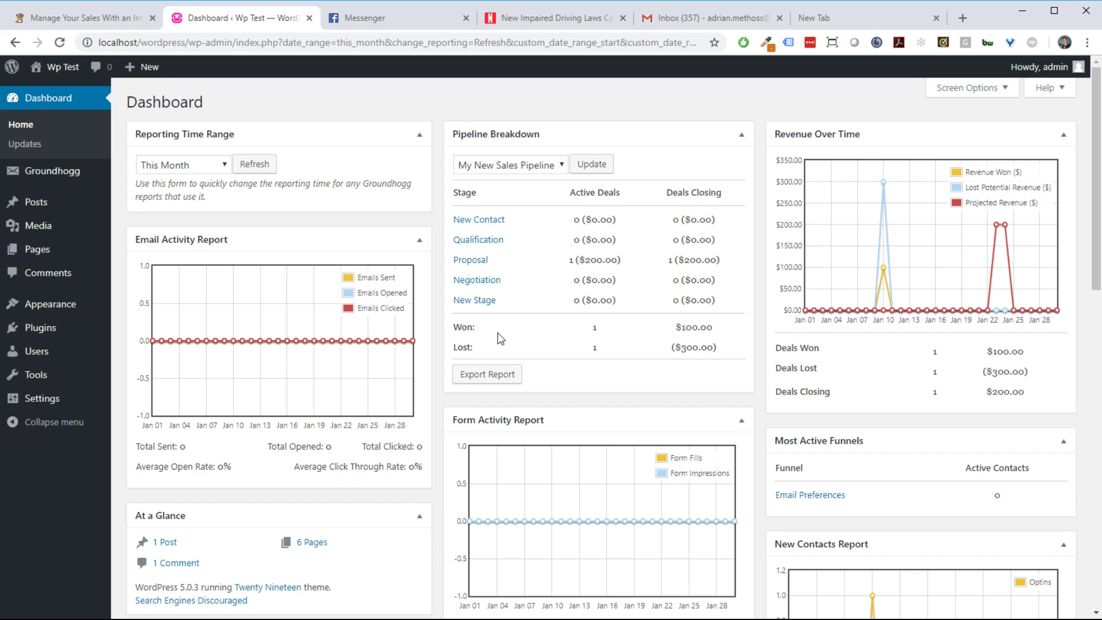
{"action": "left_click_drag", "start_coordinate": [585, 333], "coordinate": [721, 337]}
{"action": "left_click", "coordinate": [719, 336]}
{"action": "left_click_drag", "start_coordinate": [593, 347], "coordinate": [729, 351]}
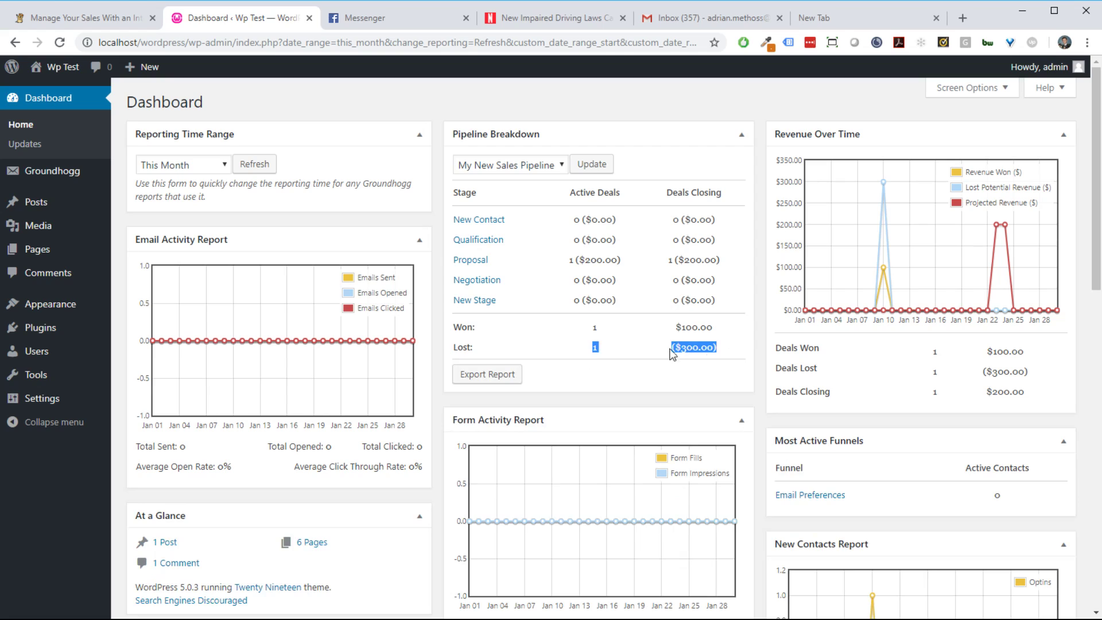
{"action": "left_click", "coordinate": [717, 349]}
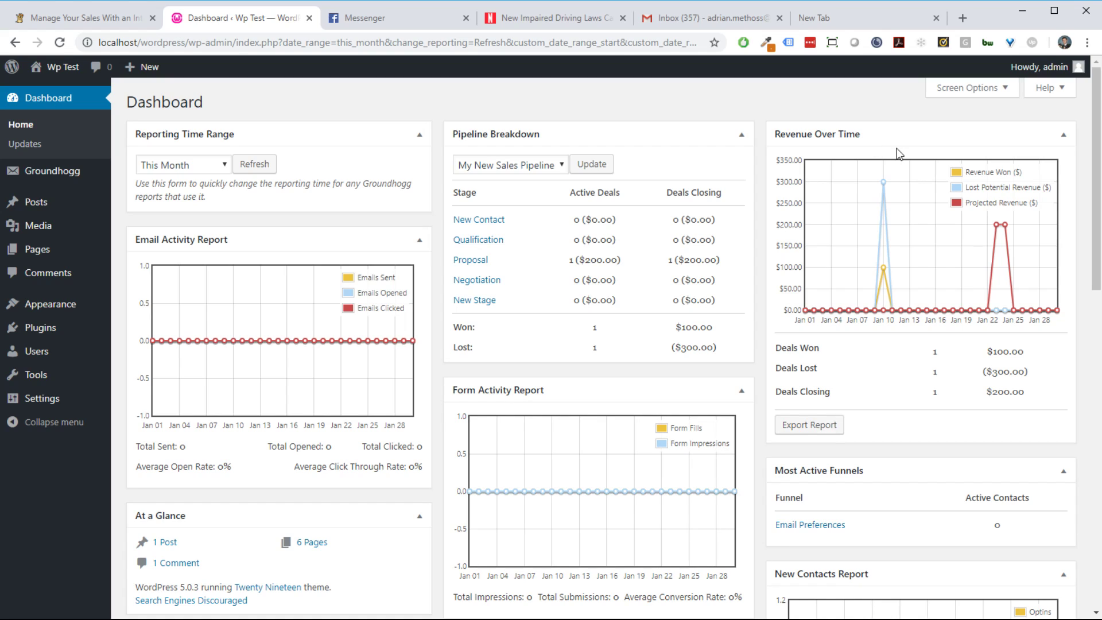
{"action": "mouse_move", "coordinate": [887, 271]}
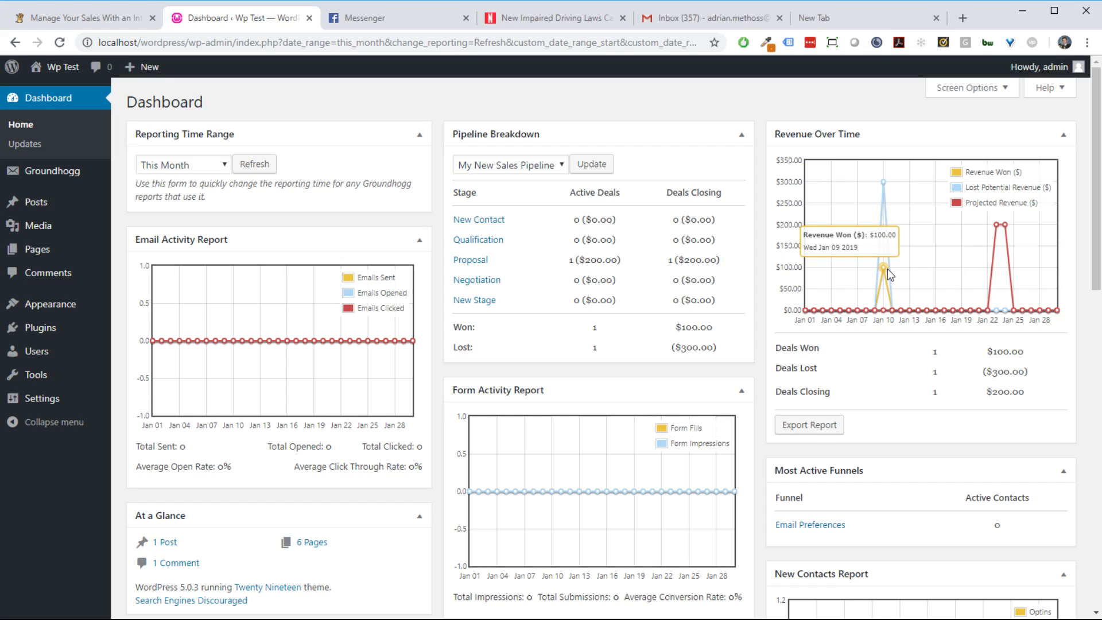
{"action": "mouse_move", "coordinate": [884, 185]}
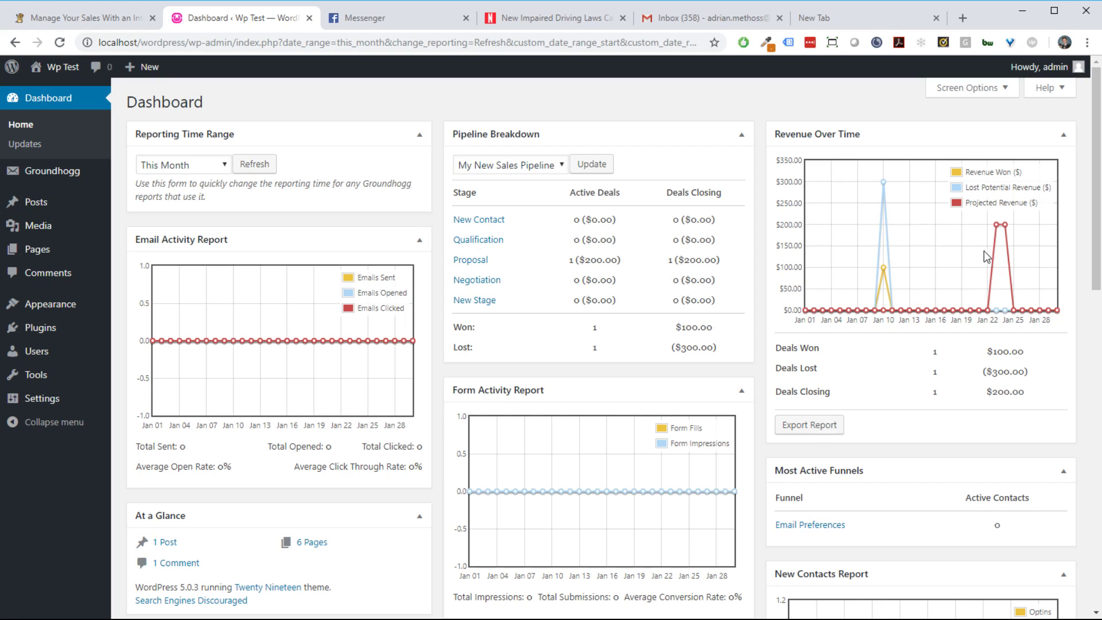
{"action": "mouse_move", "coordinate": [995, 228]}
{"action": "scroll", "coordinate": [956, 372], "scroll_direction": "down", "scroll_amount": 3}
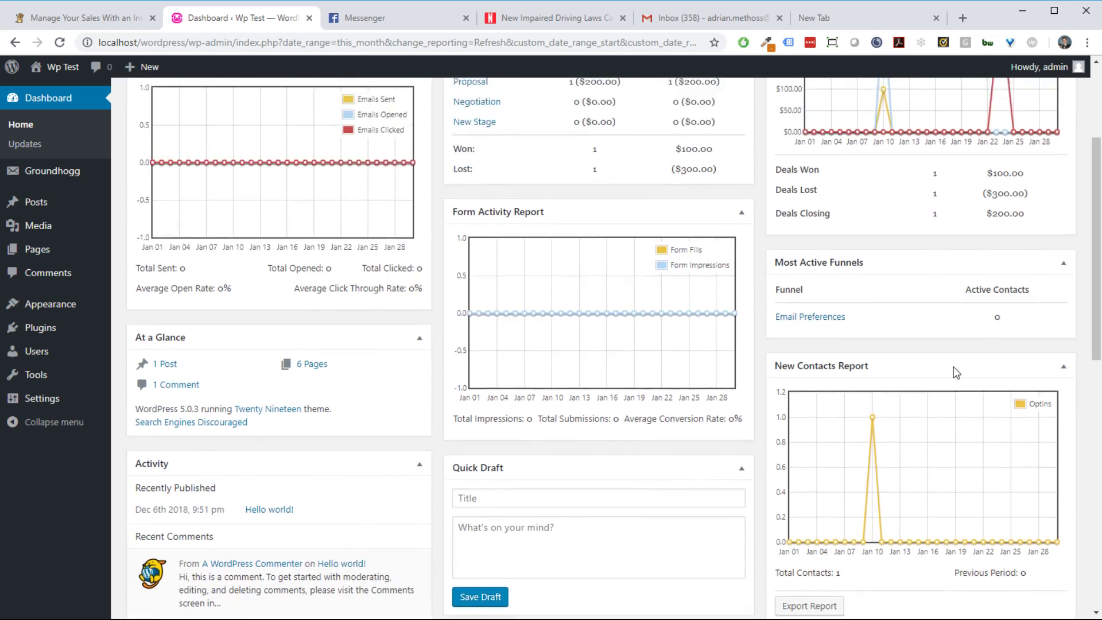
{"action": "scroll", "coordinate": [956, 372], "scroll_direction": "up", "scroll_amount": 3}
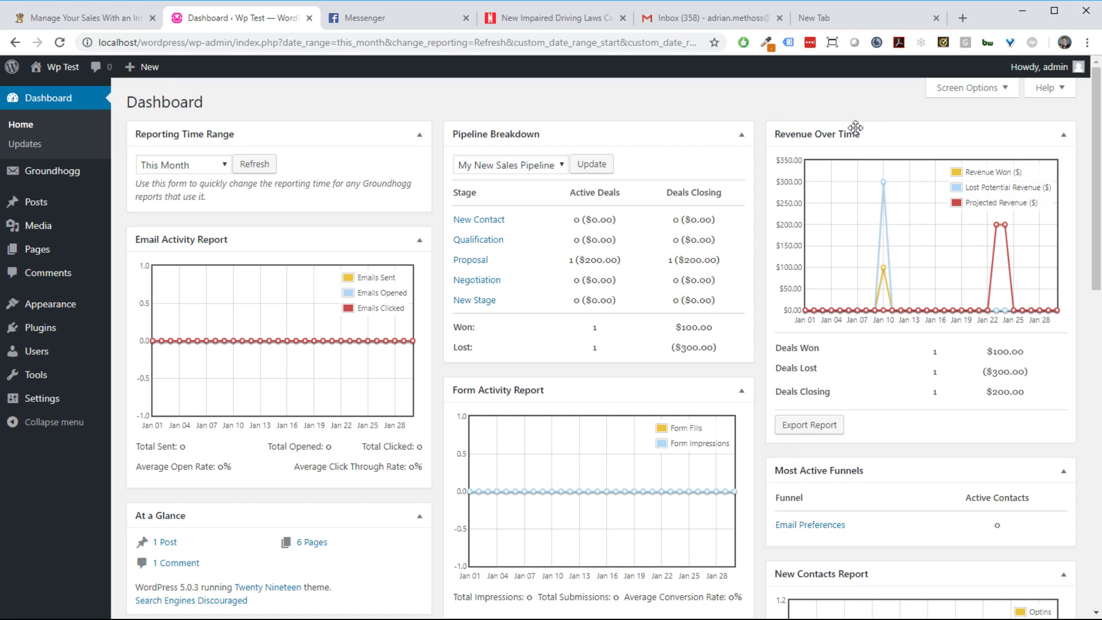
{"action": "mouse_move", "coordinate": [1097, 123]}
{"action": "left_mouse_down"}
{"action": "mouse_move", "coordinate": [1097, 138]}
{"action": "mouse_move", "coordinate": [1097, 129]}
{"action": "left_mouse_up"}
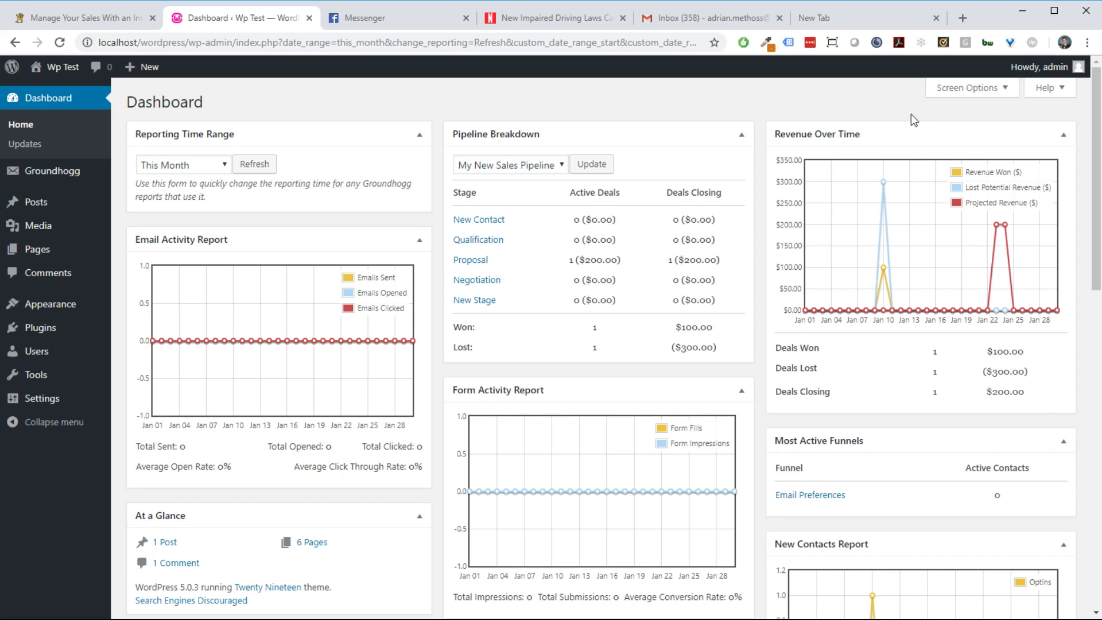
{"action": "mouse_move", "coordinate": [828, 126]}
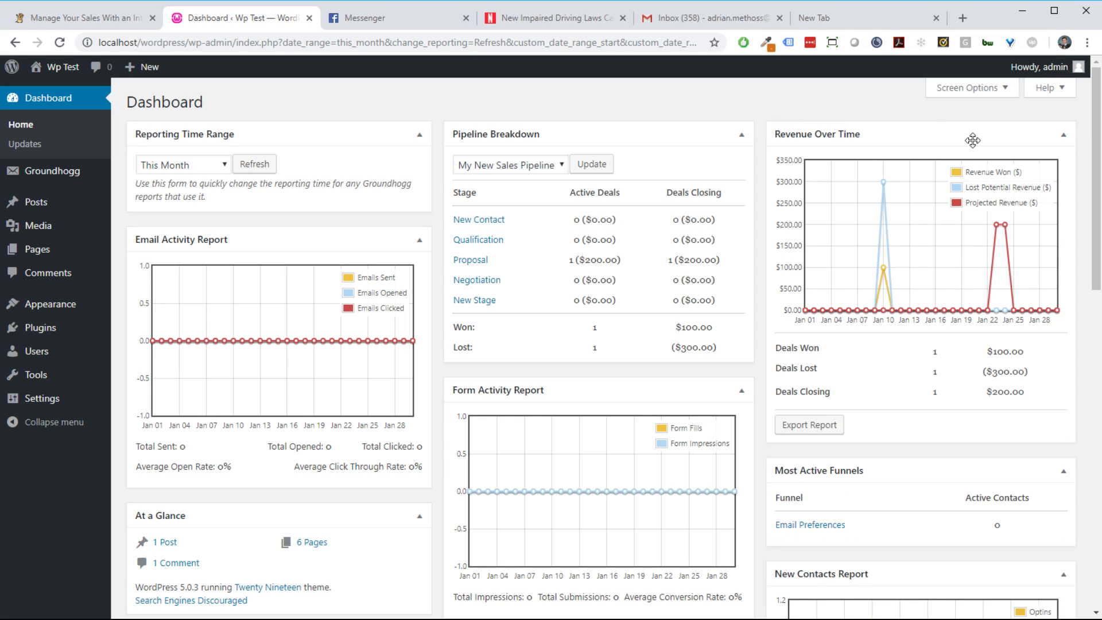